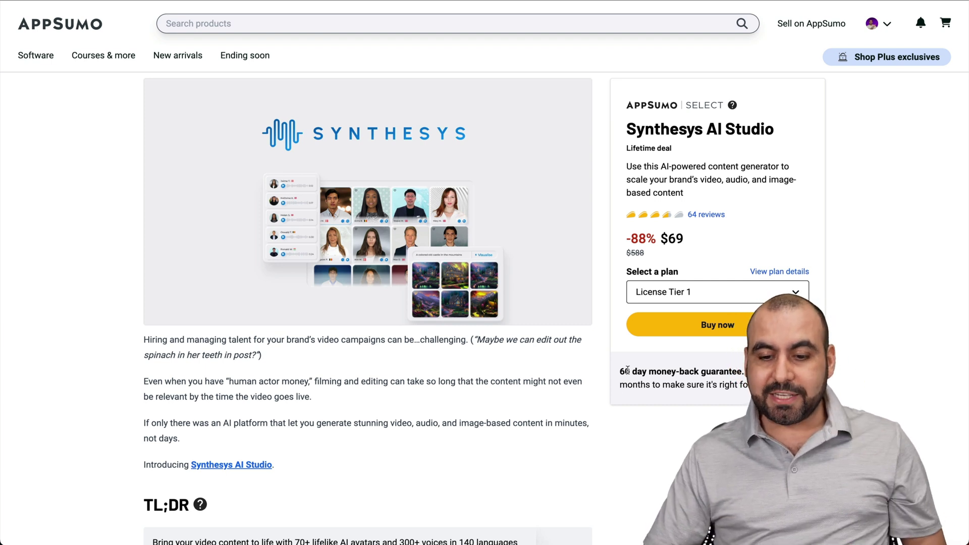
Highlight the 60-day money-back guarantee and the Tier 2 AI image generator line while reviewing pricing.
left_click_drag(620, 371, 743, 376)
left_click(743, 376)
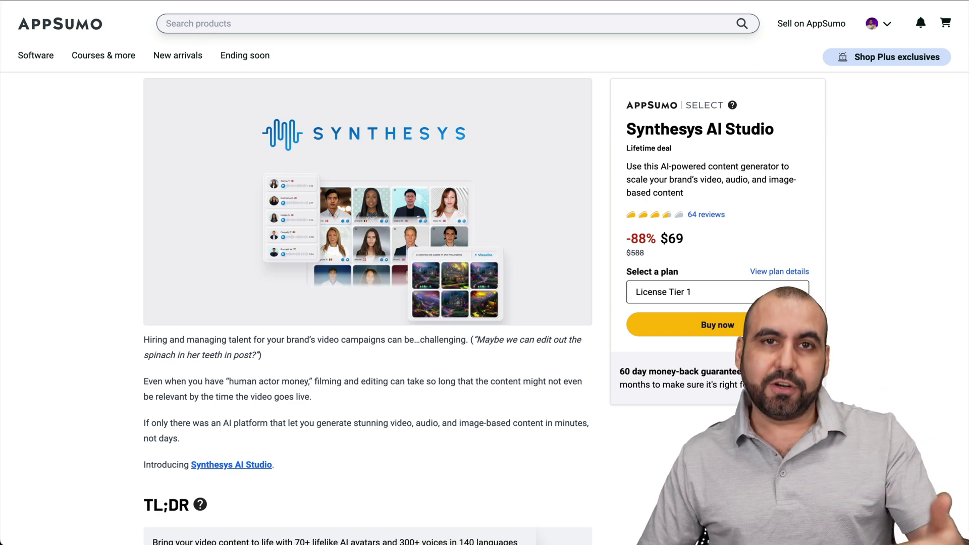
scroll(368, 303, "down", 3)
scroll(368, 303, "down", 3)
scroll(368, 303, "down", 4)
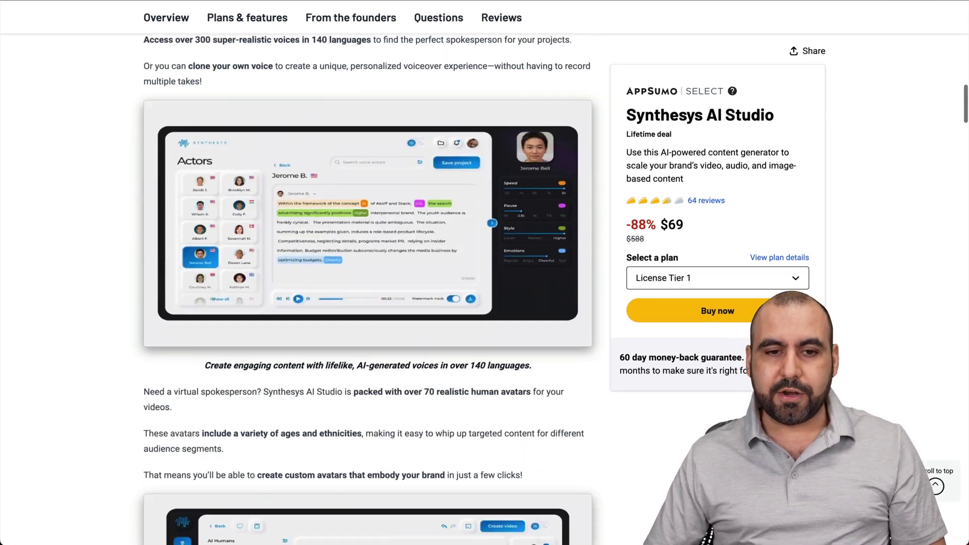
scroll(368, 304, "down", 4)
scroll(367, 303, "down", 5)
scroll(368, 303, "down", 3)
scroll(368, 302, "down", 2)
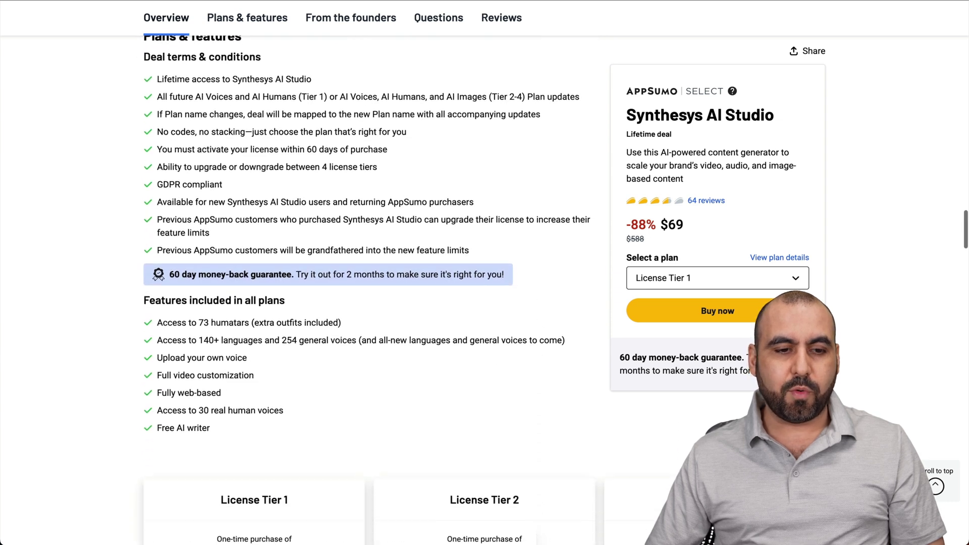
scroll(368, 304, "down", 1)
scroll(368, 303, "down", 2)
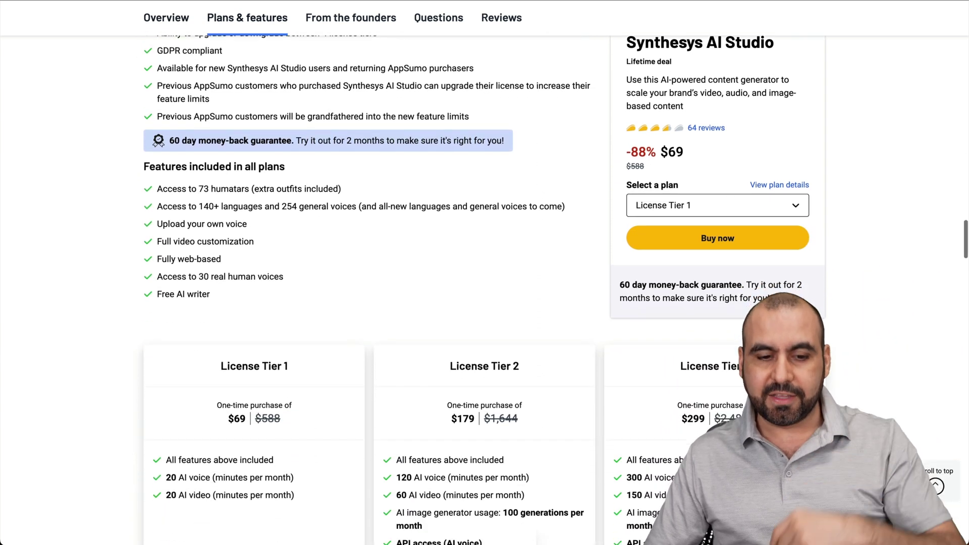
scroll(367, 302, "down", 2)
scroll(492, 271, "down", 2)
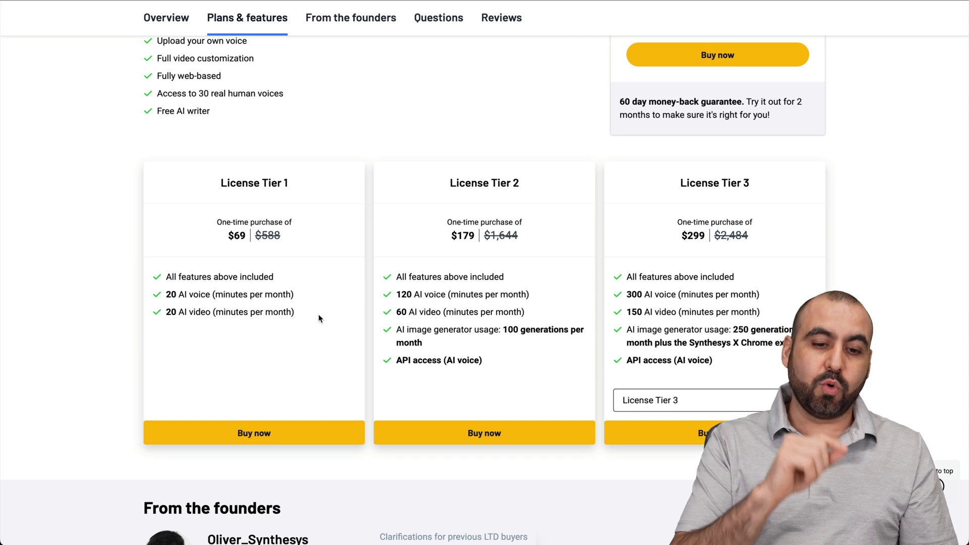
left_click_drag(395, 331, 501, 331)
left_click(502, 350)
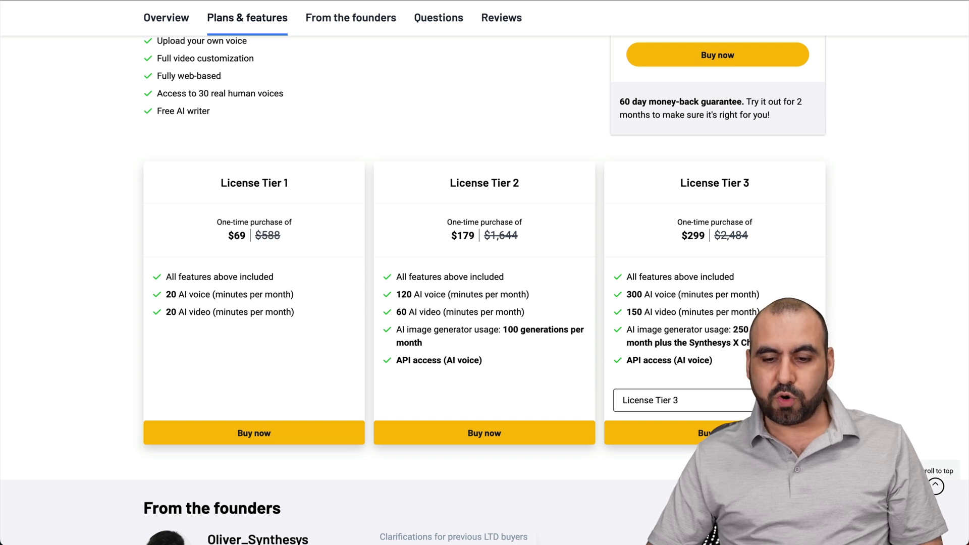
Switch the third pricing card to License Tier 4 ($399, 600 AI voice minutes).
left_click(715, 401)
left_click(665, 450)
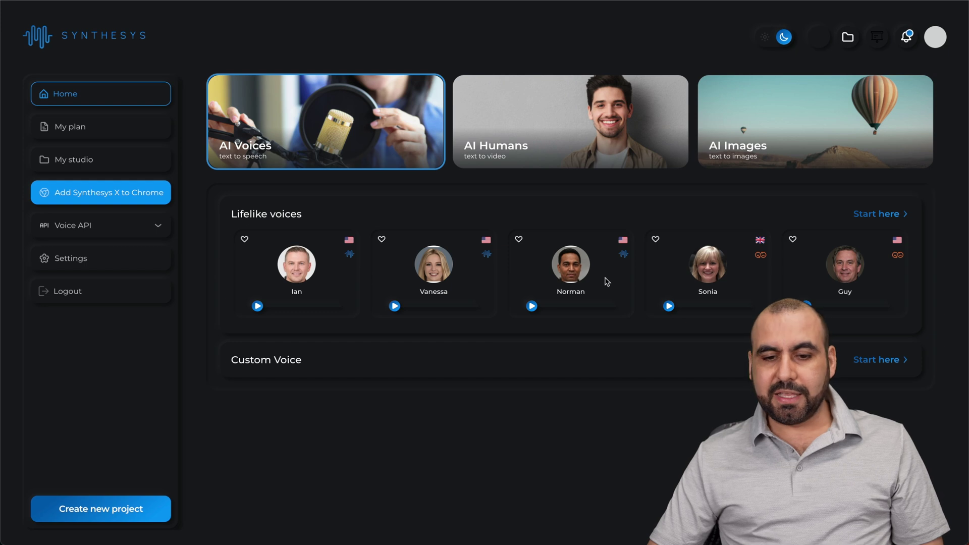
Start a new lifelike voice project and place the cursor in Ian's empty paragraph.
left_click(878, 221)
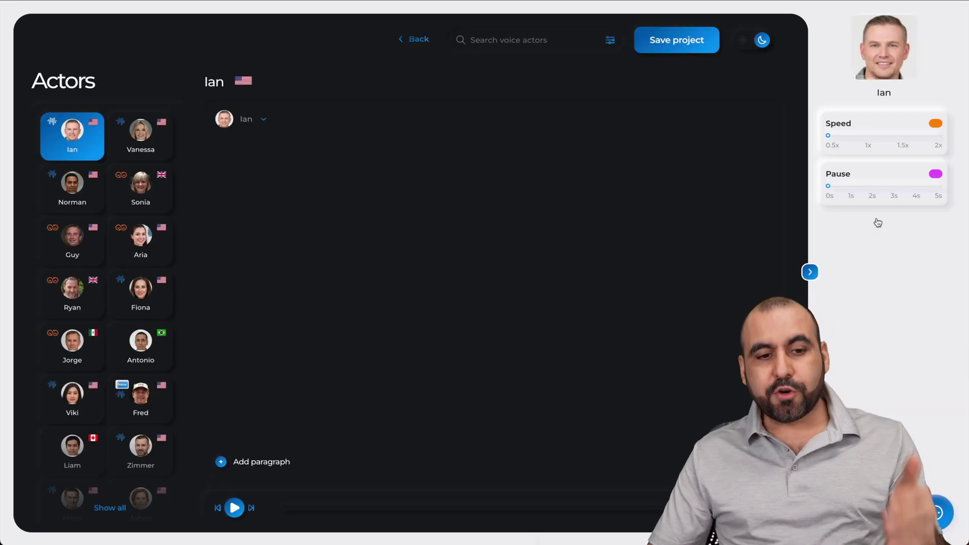
left_click(568, 210)
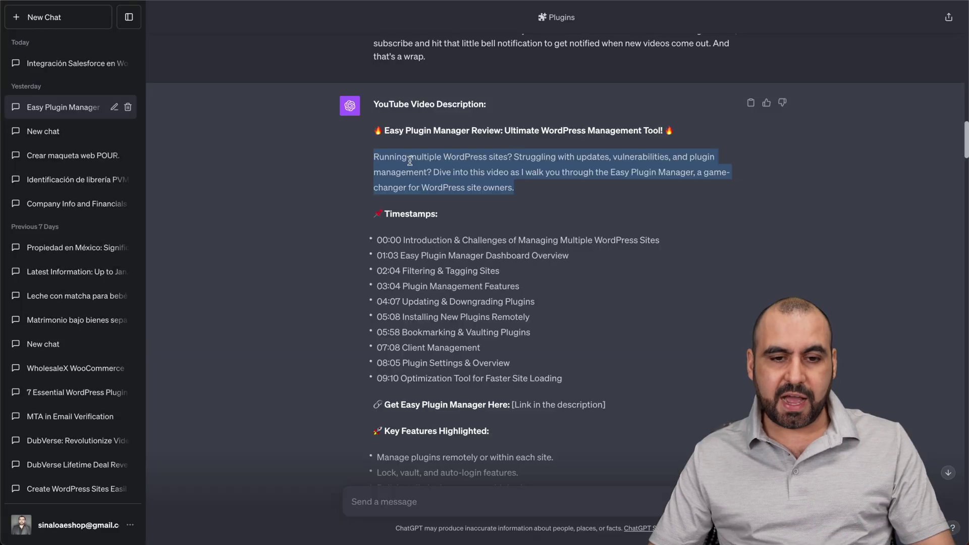
Paste the WordPress Easy Plugin Manager script from ChatGPT into Ian's paragraph and play a preview.
triple_click(437, 165)
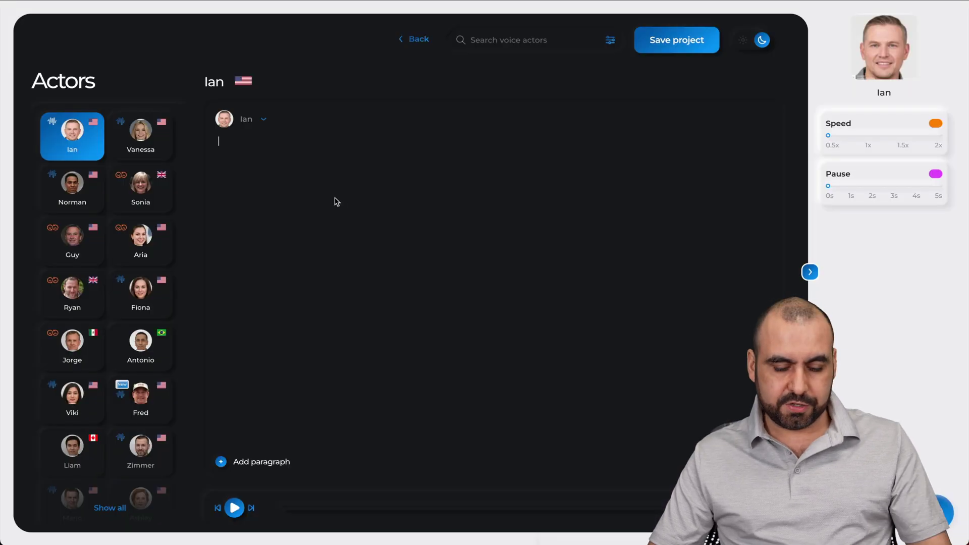
type("Running multiple WordPress sites? Struggling with updates, vulnerabilities, and plugin management? Dive into this video as I walk you through the Easy Plugin Manager, a game-changer for WordPress site owners.")
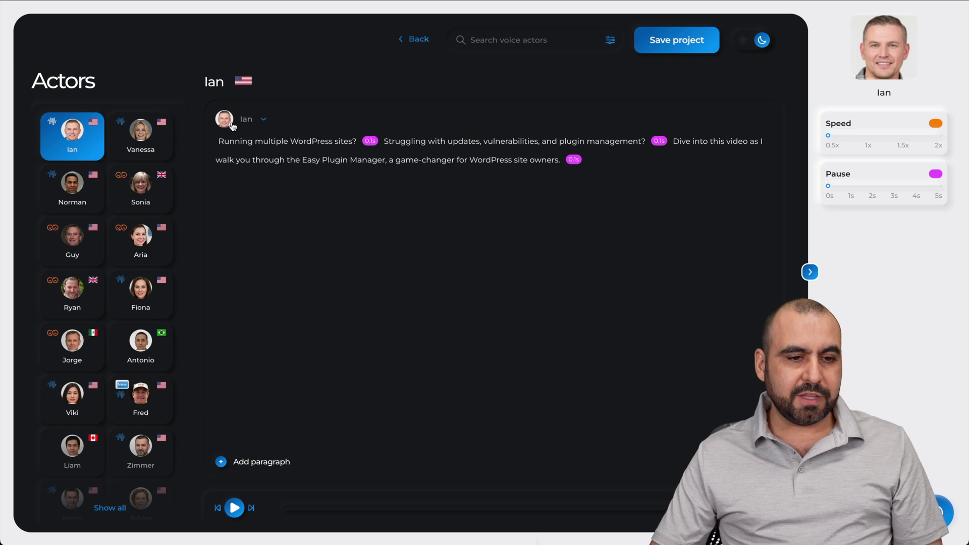
left_click(217, 137)
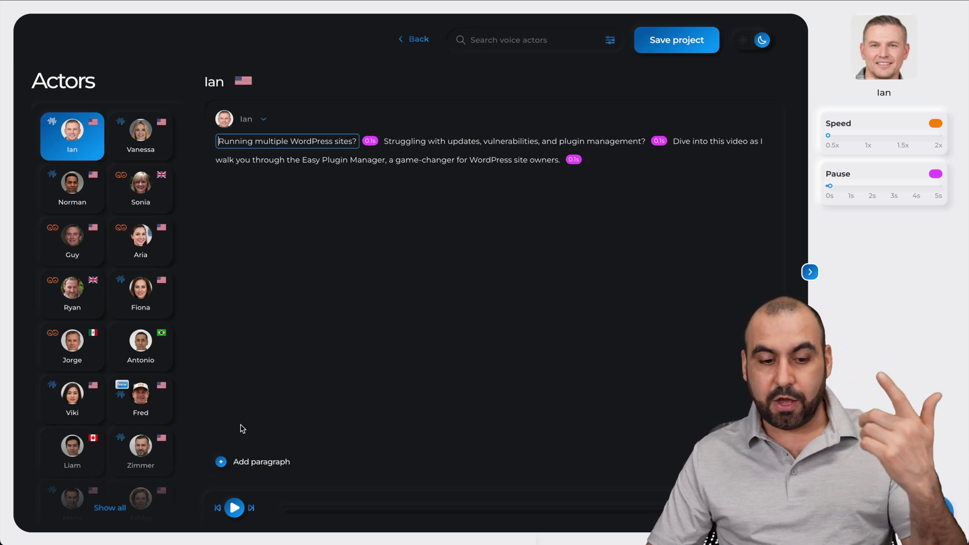
left_click(232, 508)
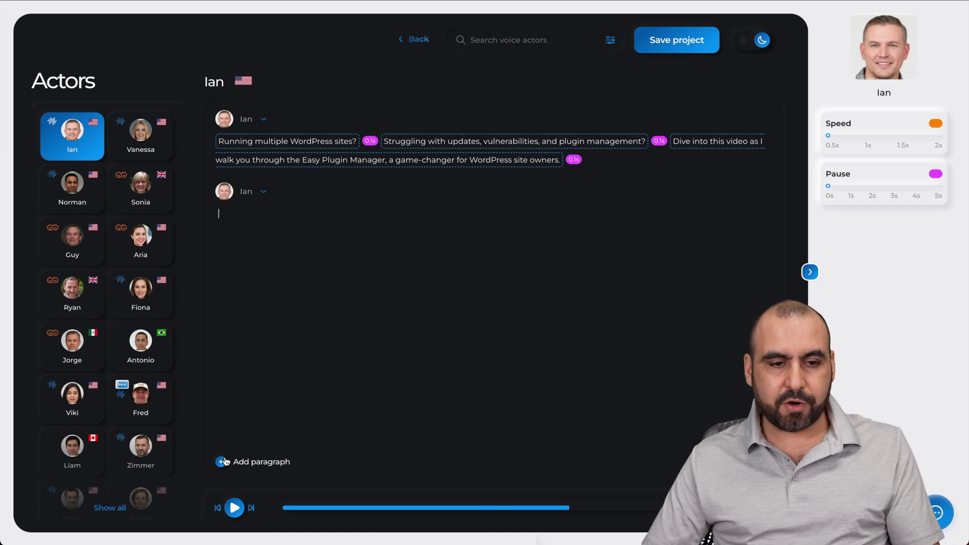
Paste the same script into the second paragraph and change its voice actor from Ian to Natasha.
key("ctrl+v")
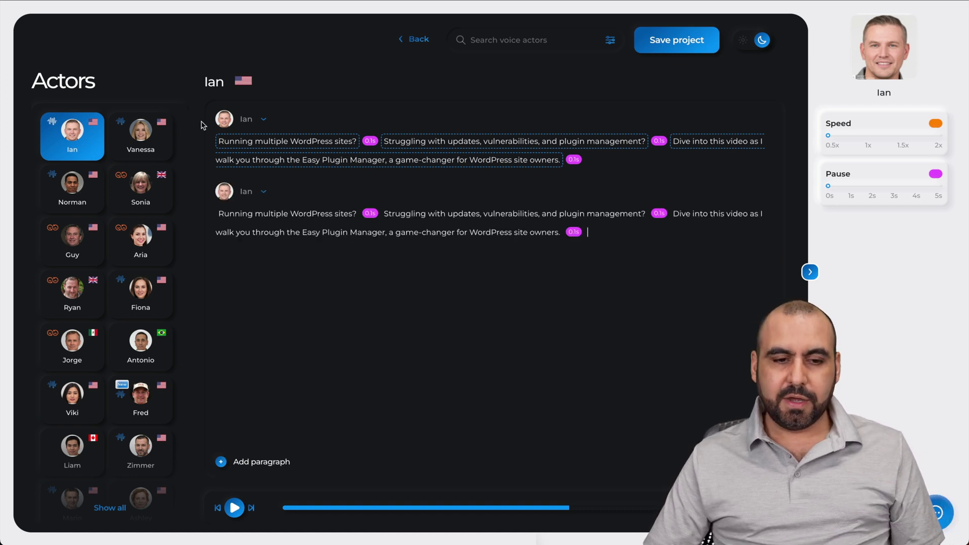
left_click(257, 193)
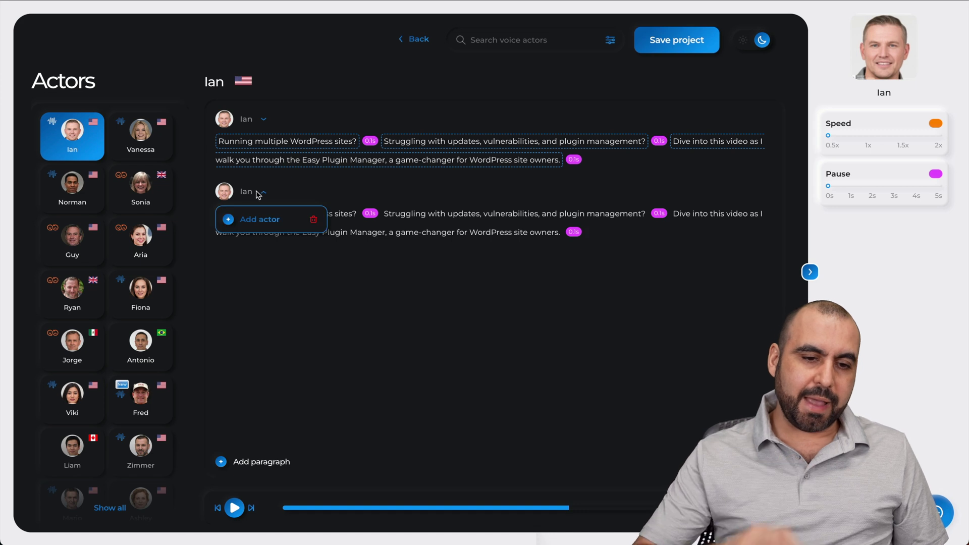
left_click(257, 219)
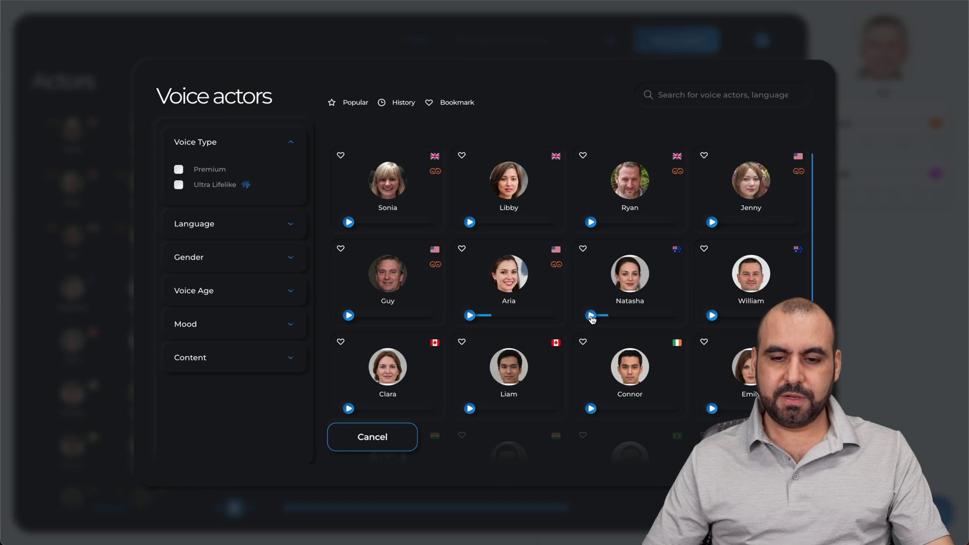
left_click(592, 317)
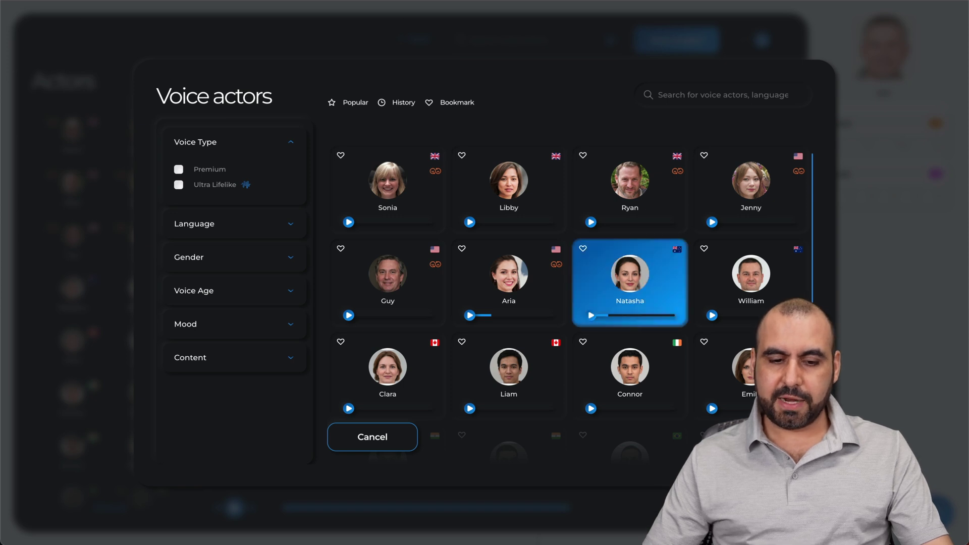
left_click(253, 192)
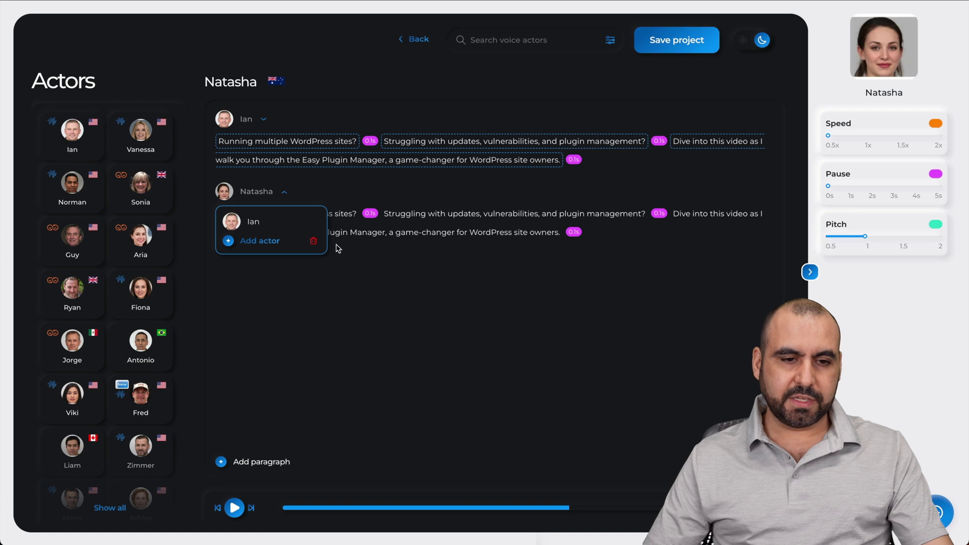
left_click(384, 251)
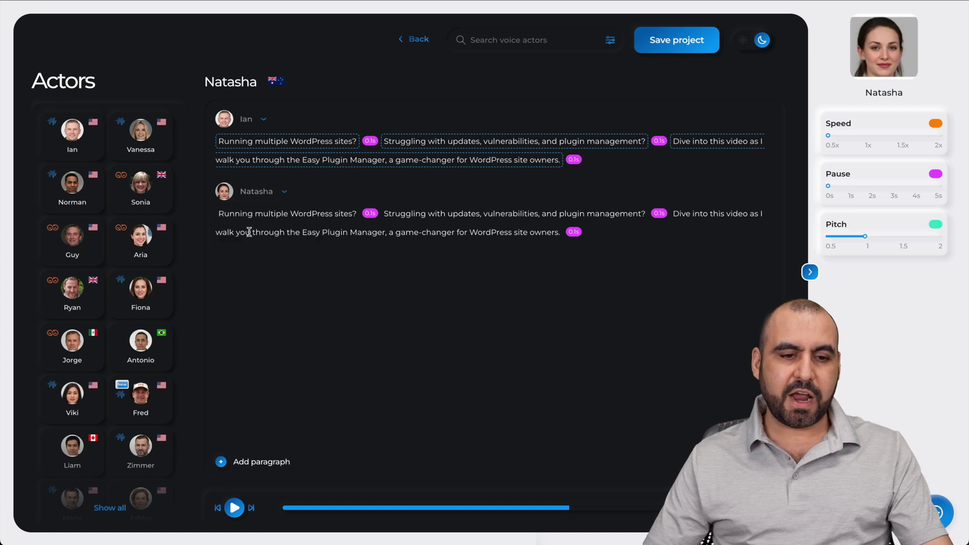
Play the voiced preview of Natasha's paragraph.
left_click(218, 214)
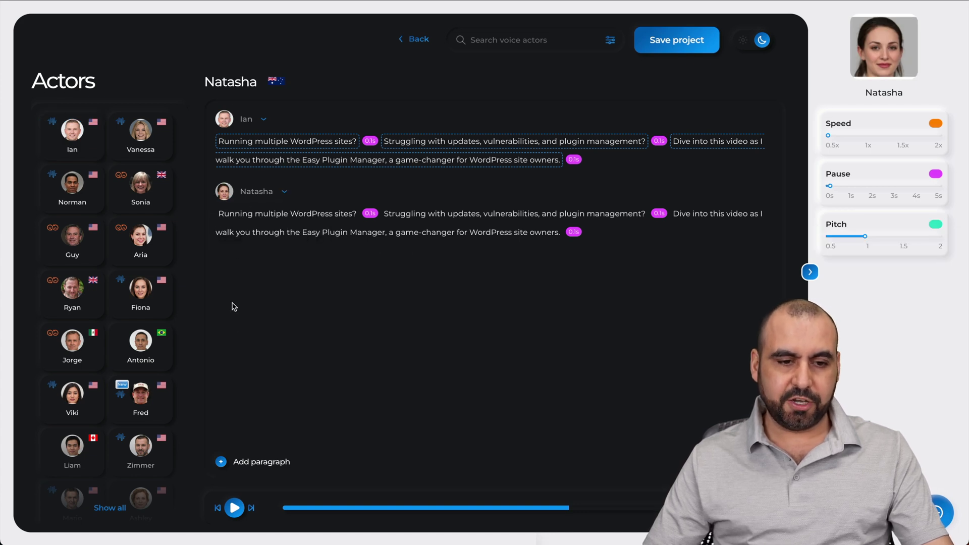
left_click(232, 508)
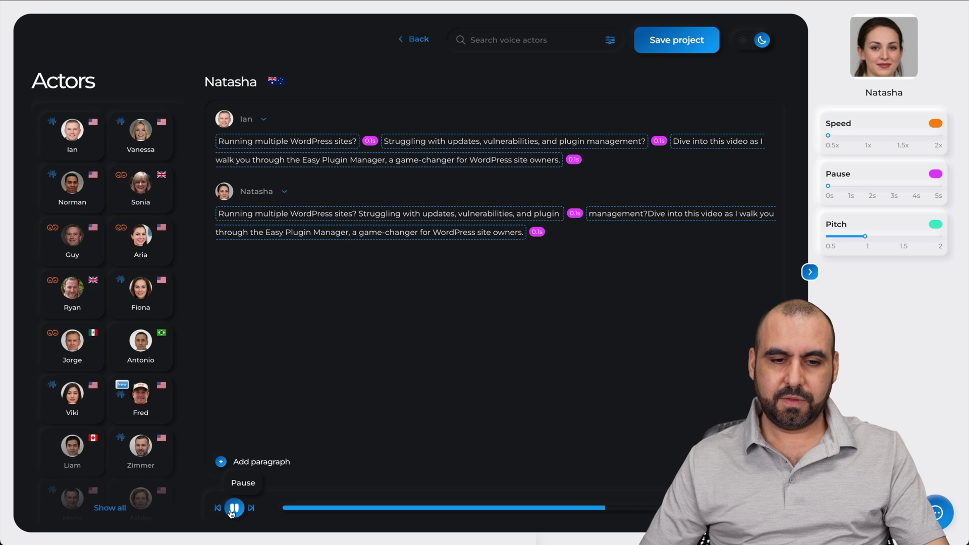
Pause playback, add a third Natasha paragraph, then return to the home dashboard.
left_click(232, 510)
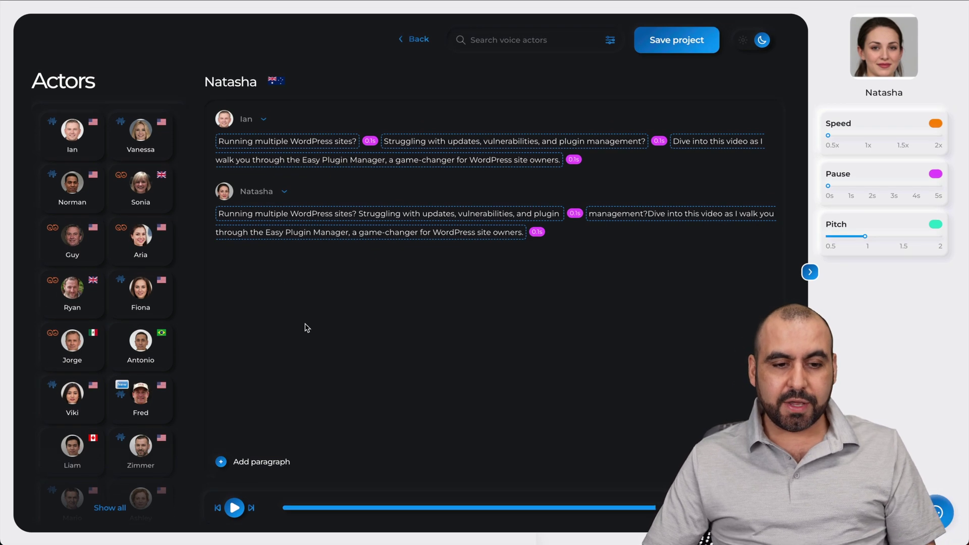
left_click(222, 462)
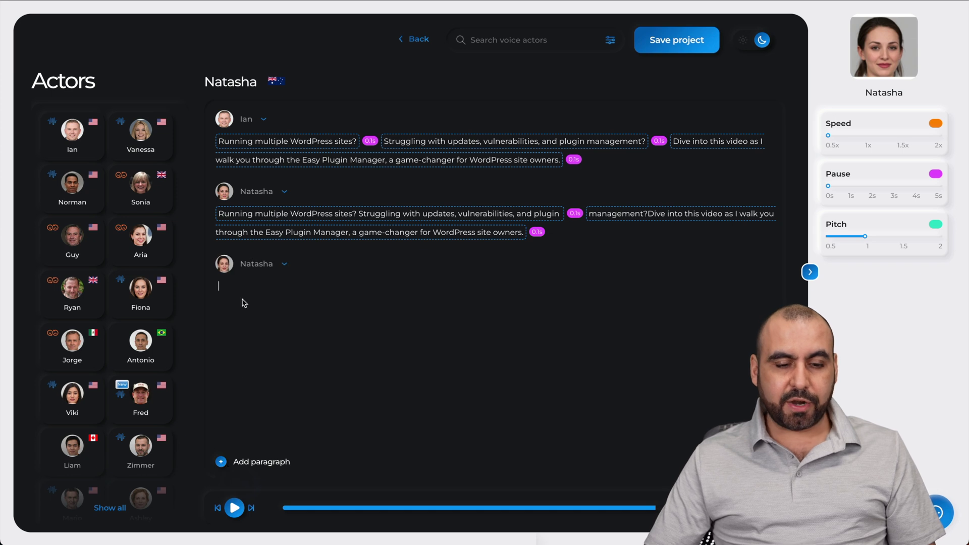
left_click(260, 263)
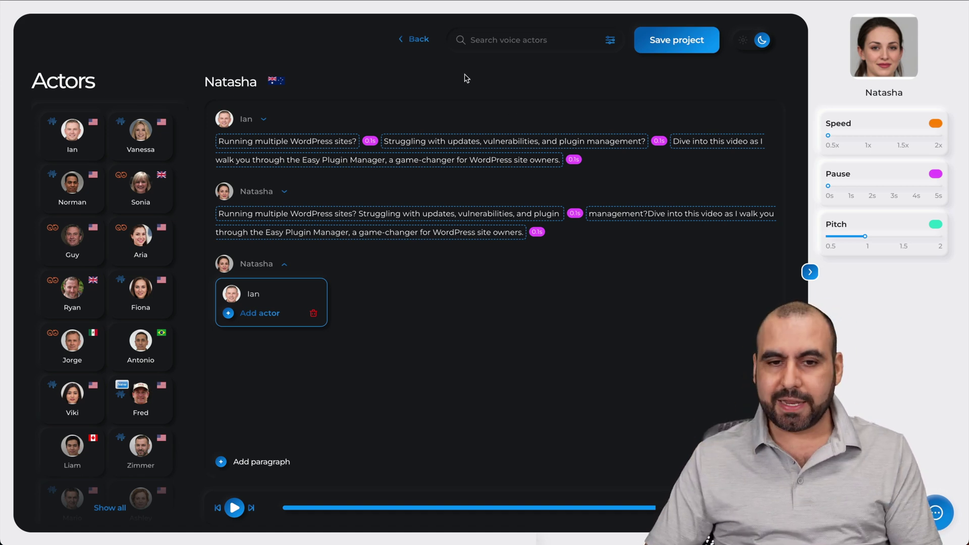
left_click(409, 41)
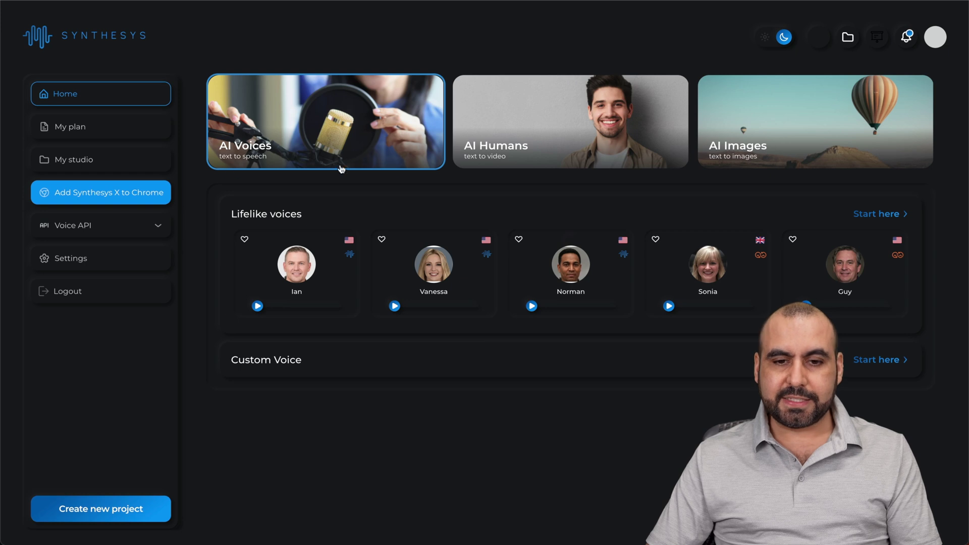
Create an AI Humans project from the 'About our team' template instead of the Posh Entrepreneur outro.
left_click(521, 156)
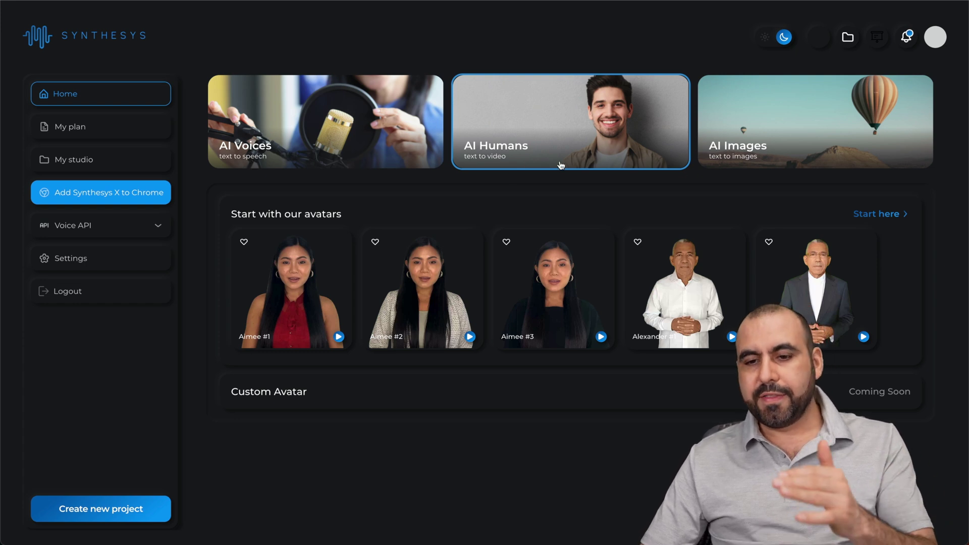
left_click(861, 216)
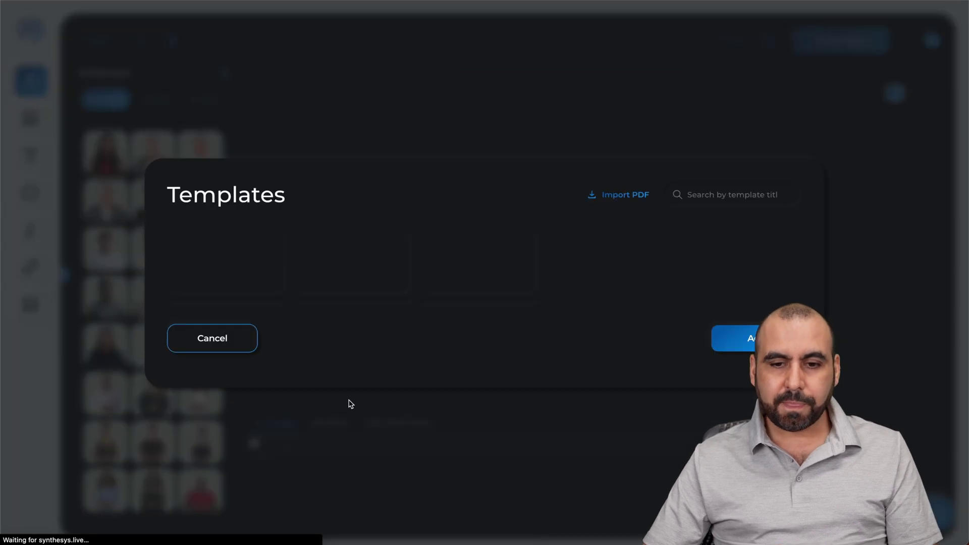
scroll(394, 313, "down", 2)
scroll(394, 312, "down", 2)
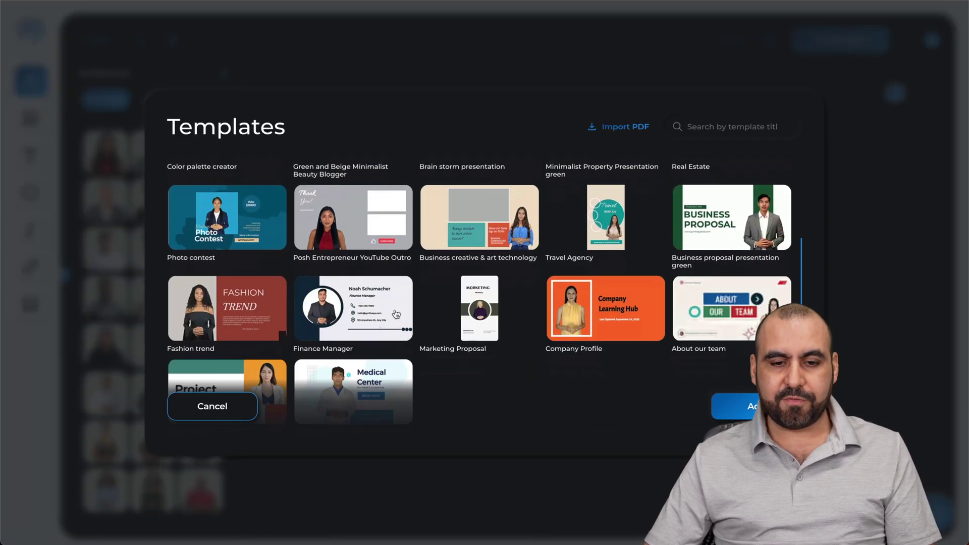
scroll(395, 313, "down", 3)
scroll(395, 313, "up", 5)
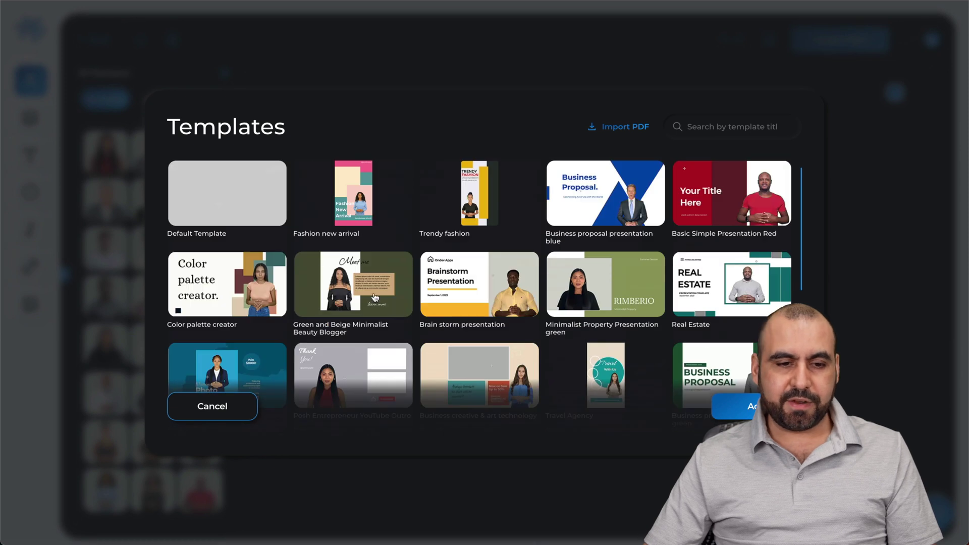
scroll(545, 298, "down", 1)
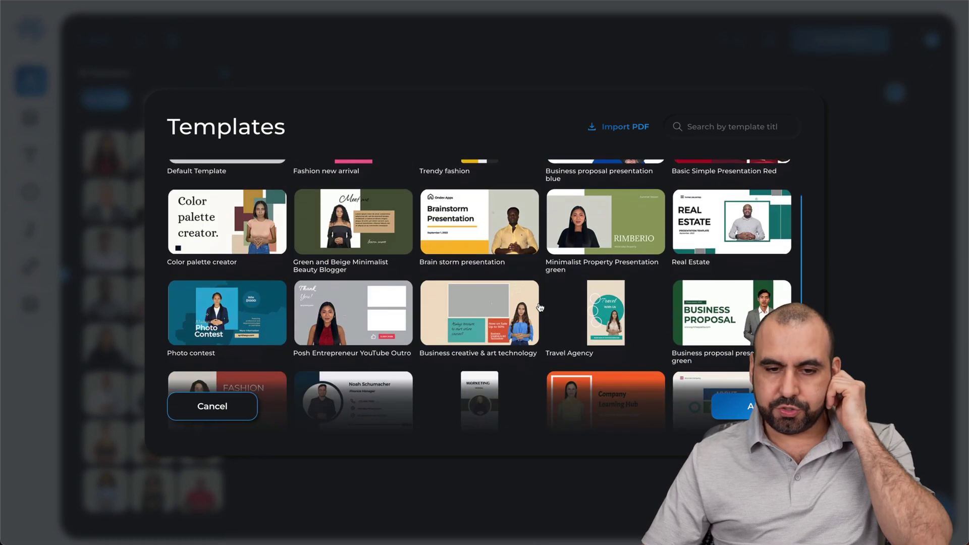
scroll(541, 303, "down", 1)
scroll(533, 300, "down", 1)
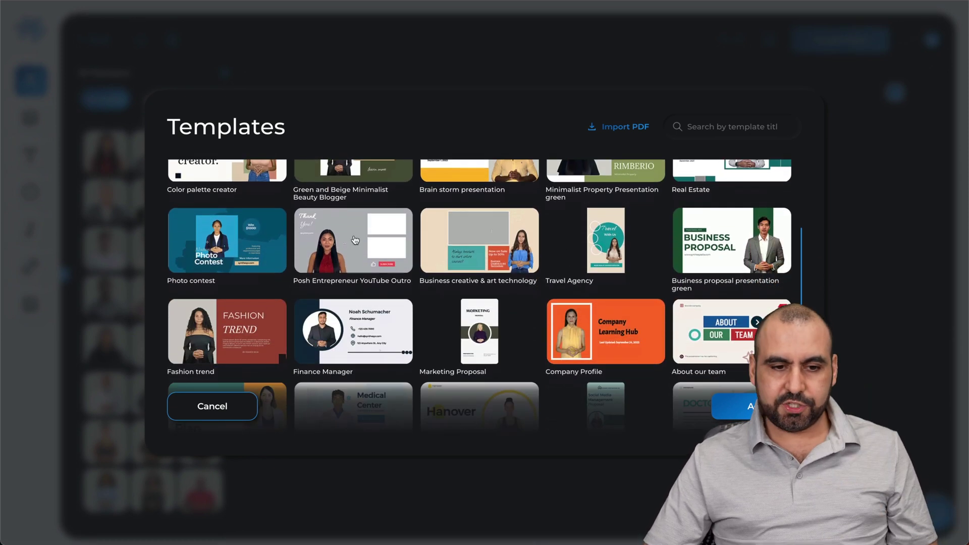
left_click(322, 241)
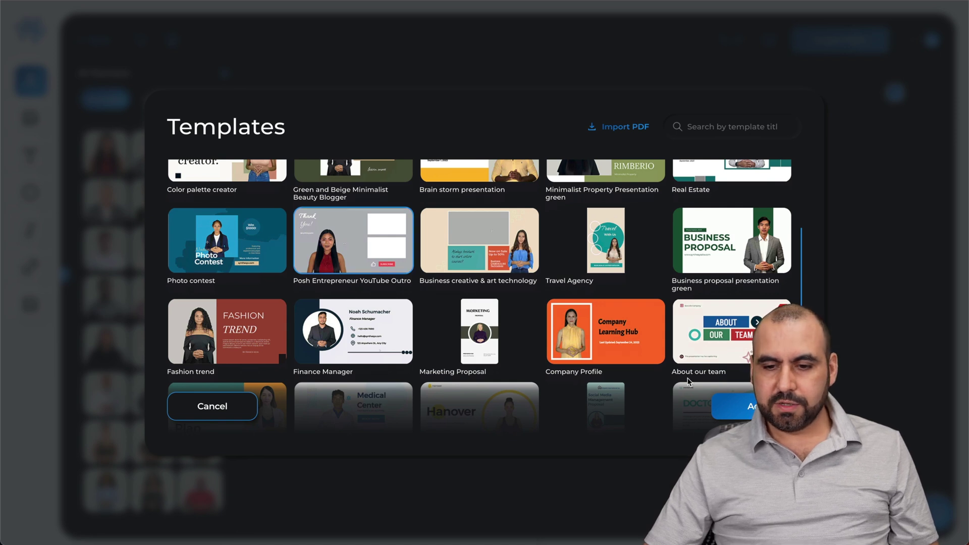
left_click(725, 327)
left_click(750, 405)
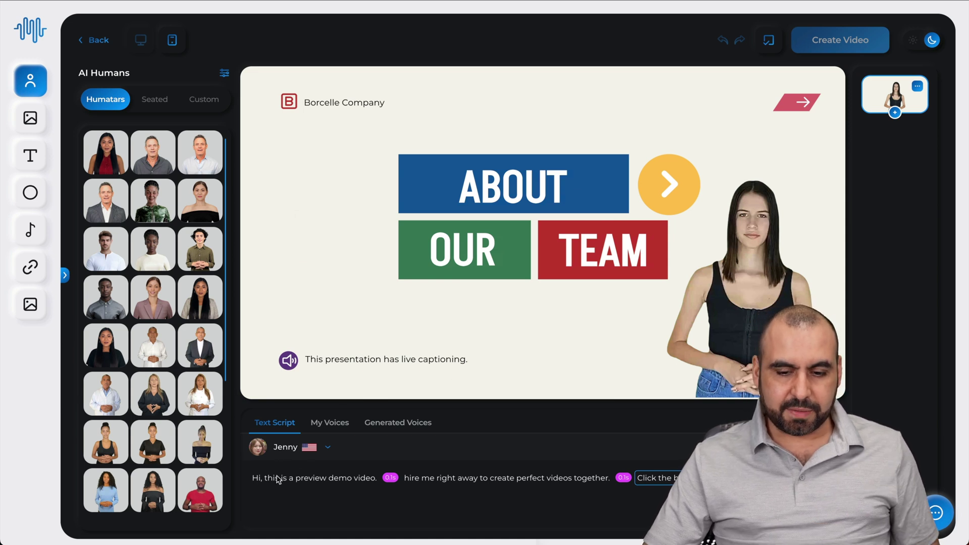
left_click(254, 478)
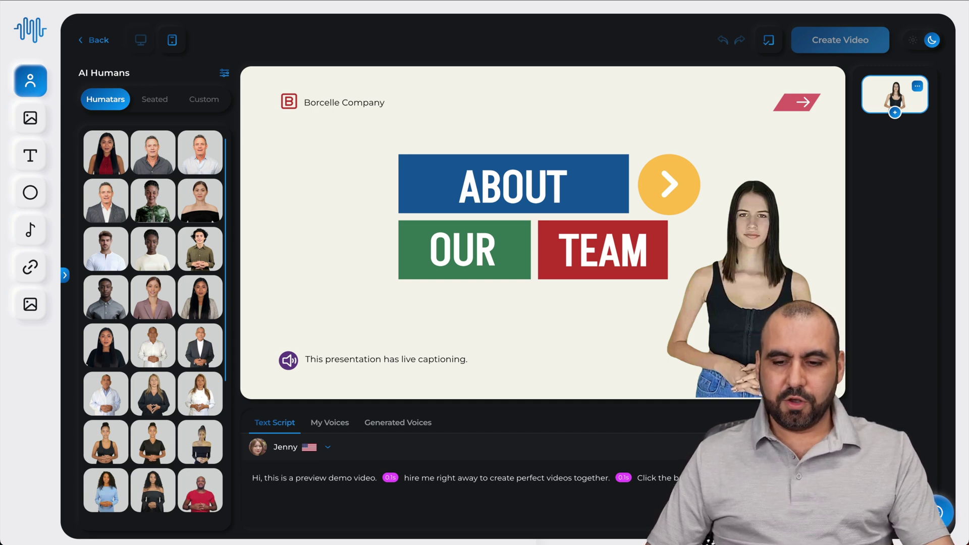
Inspect the script sentences and slide elements: ABOUT heading, arrow circle, B logo, Borcelle Company text.
left_click(337, 479)
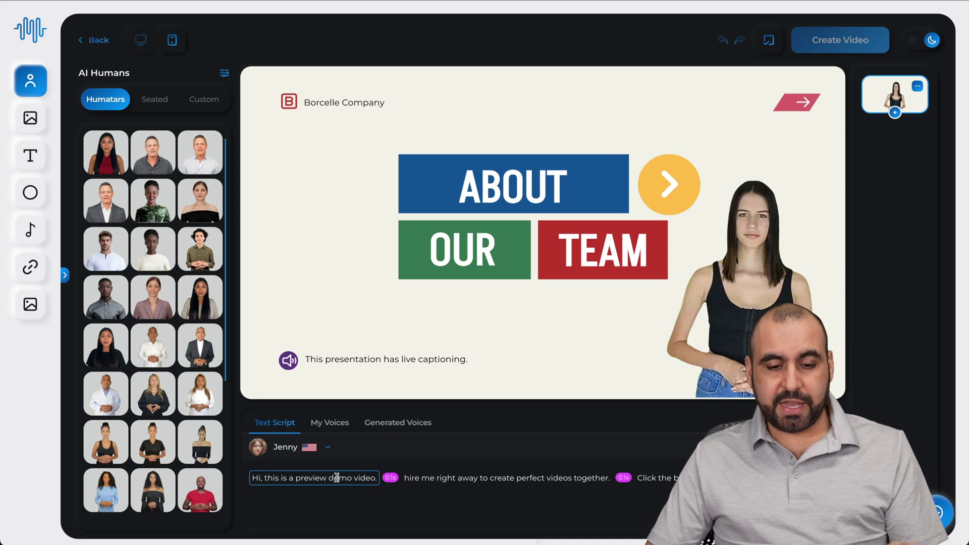
left_click(461, 478)
left_click(657, 478)
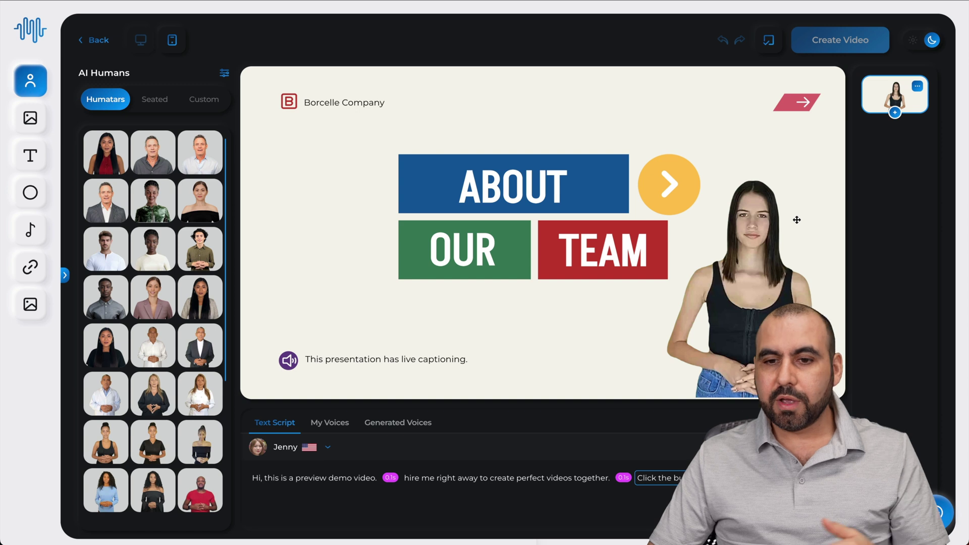
left_click(521, 198)
left_click(664, 184)
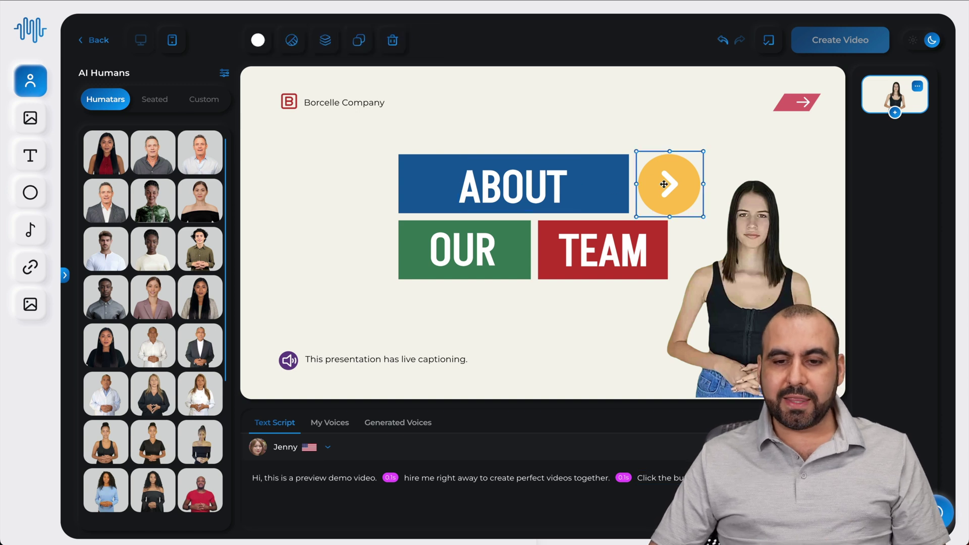
left_click(290, 92)
left_click(335, 101)
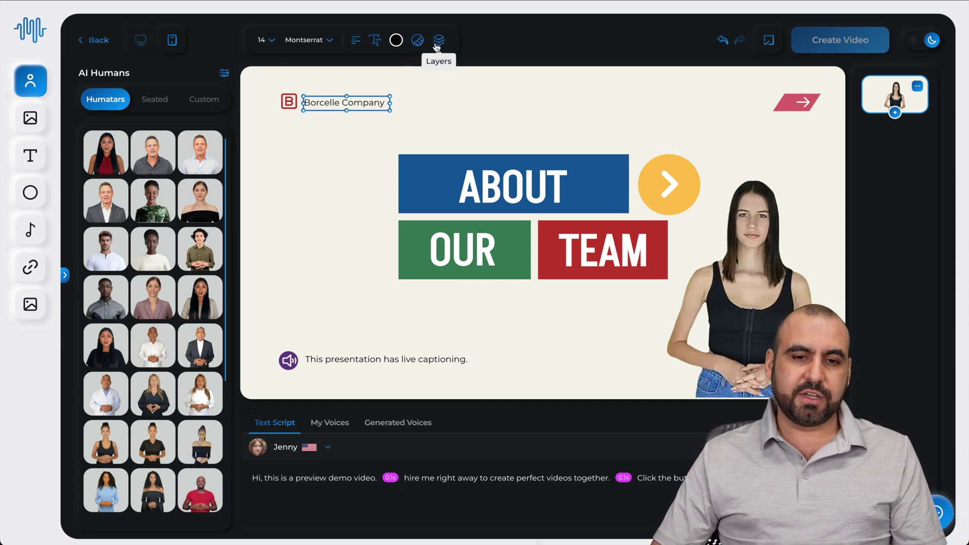
left_click(429, 185)
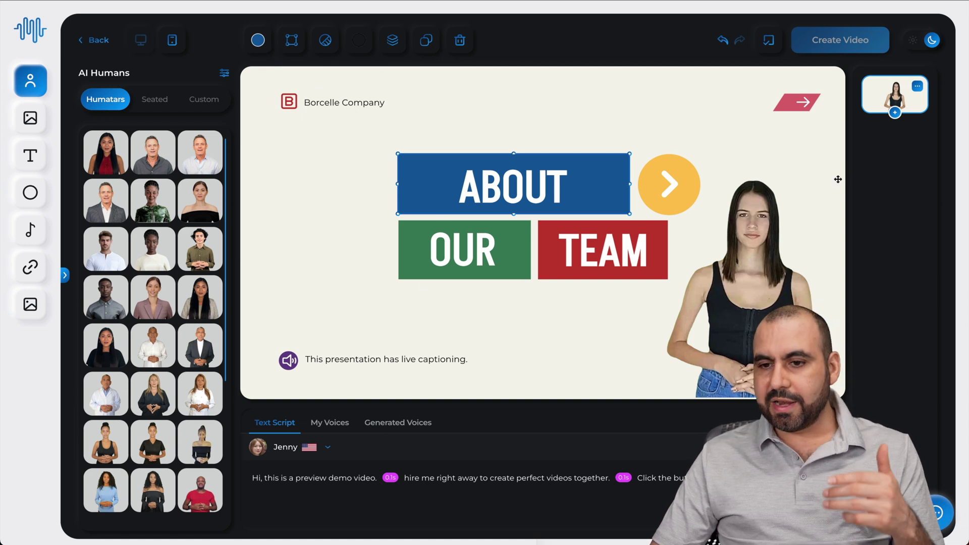
Add a second, blank slide to the project.
left_click(895, 112)
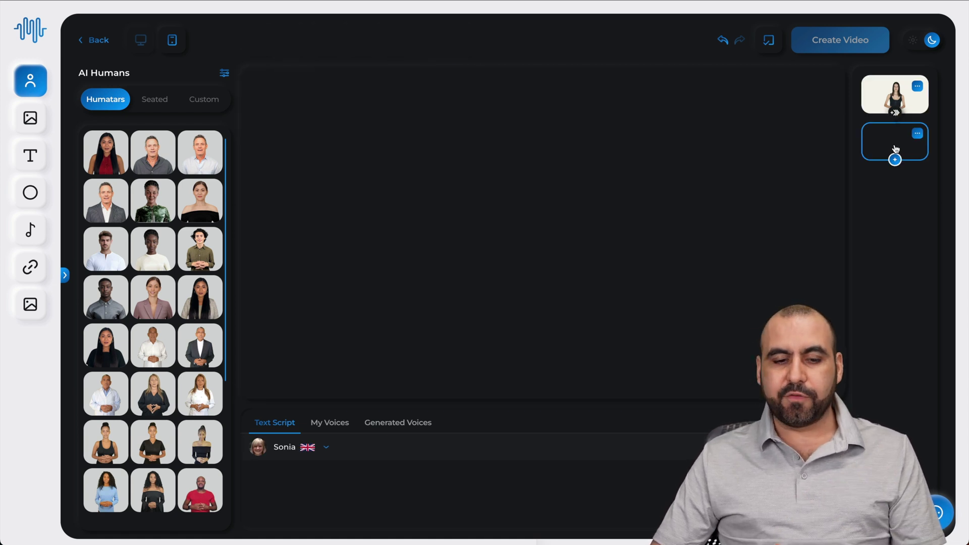
Place a seated presenter on the second slide and enlarge it to fill more of the canvas.
left_click(156, 101)
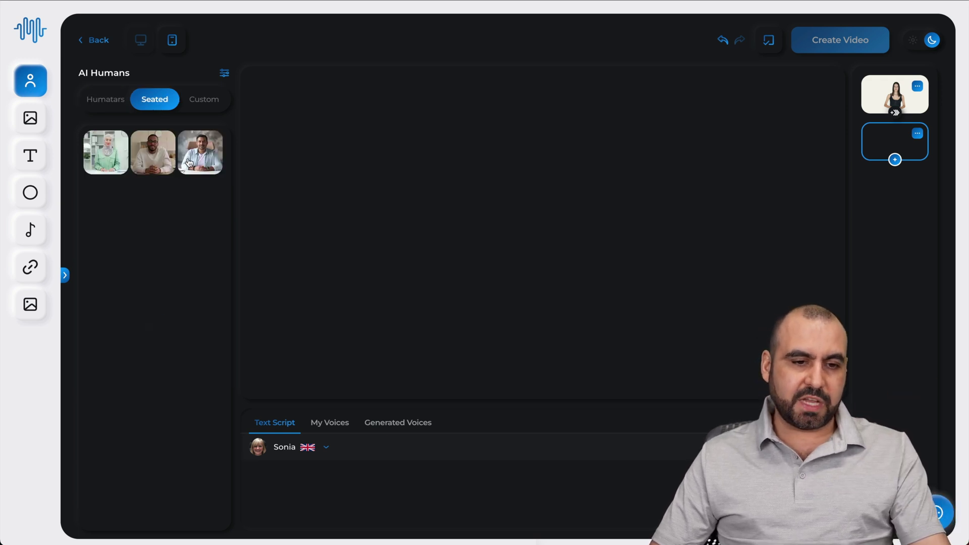
left_click(190, 163)
left_click(190, 99)
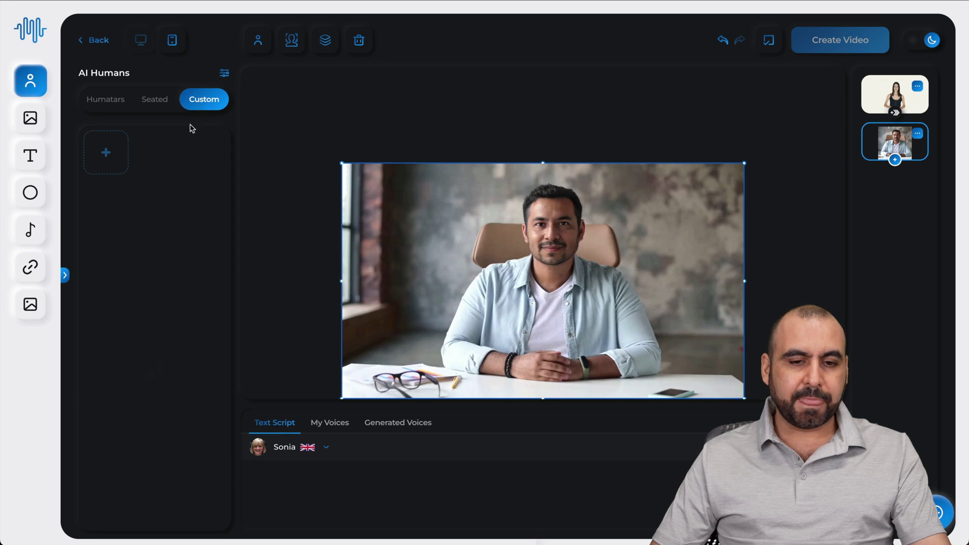
left_click_drag(344, 164, 241, 69)
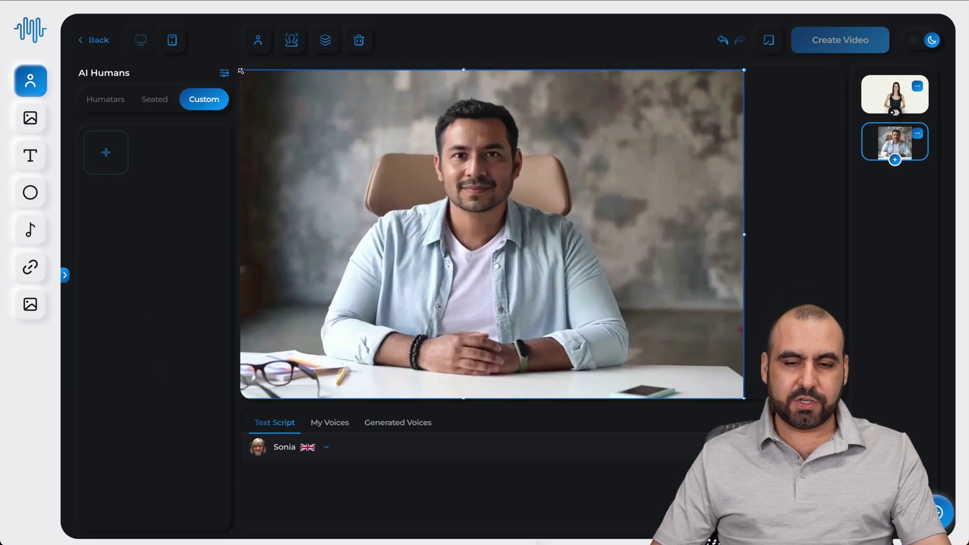
left_click(746, 405)
left_click(742, 392)
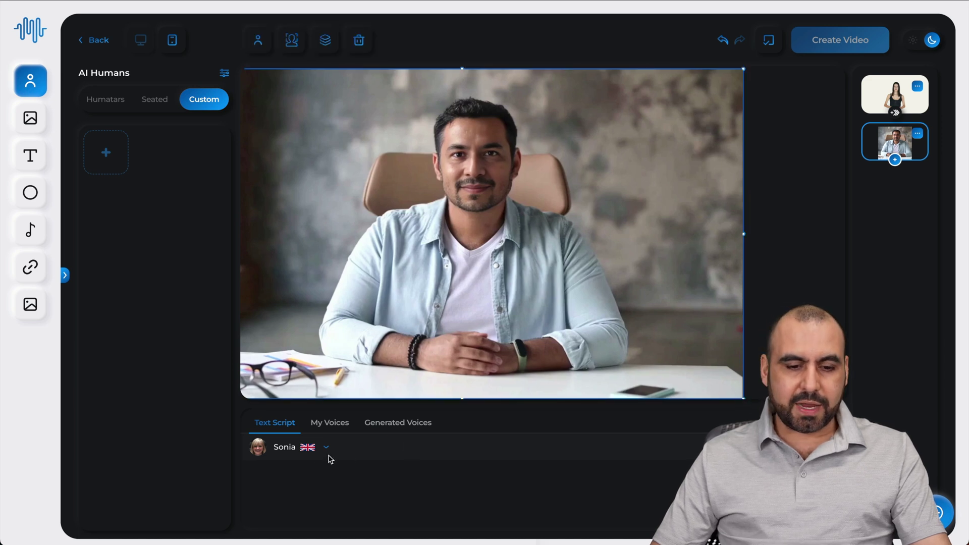
Select the slide's script and bring up the voice actor choices.
left_click(305, 472)
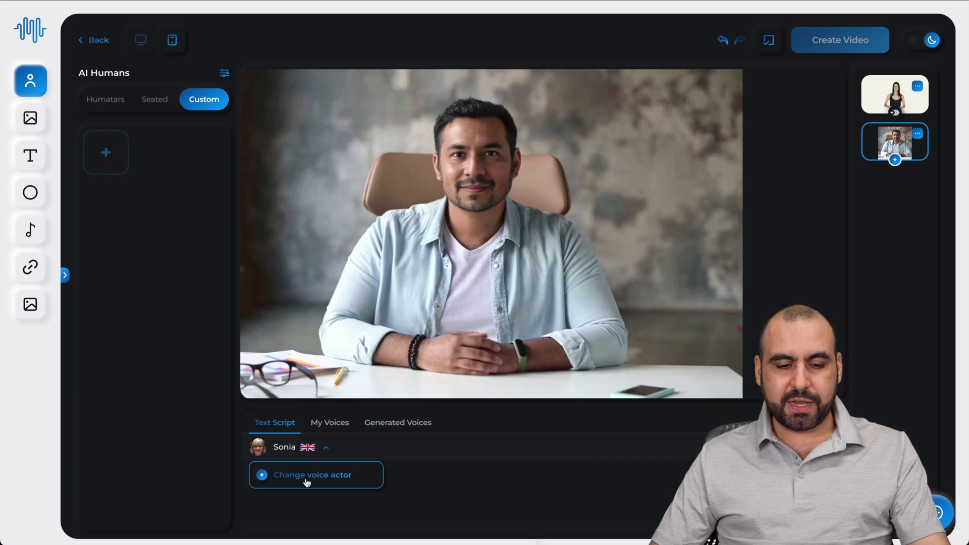
left_click(305, 477)
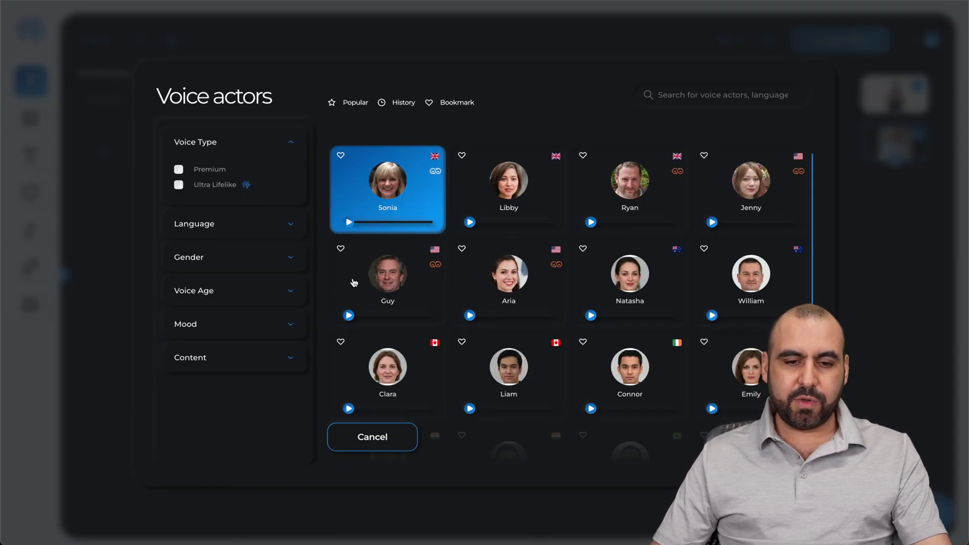
scroll(619, 329, "down", 1)
Choose Connor as the narrator voice for the seated slide.
left_click(616, 311)
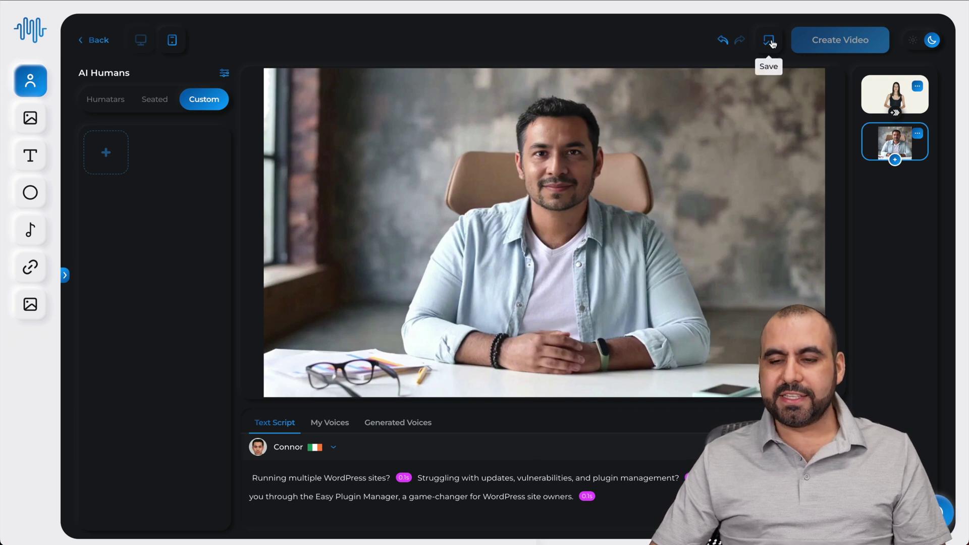
mouse_move(840, 41)
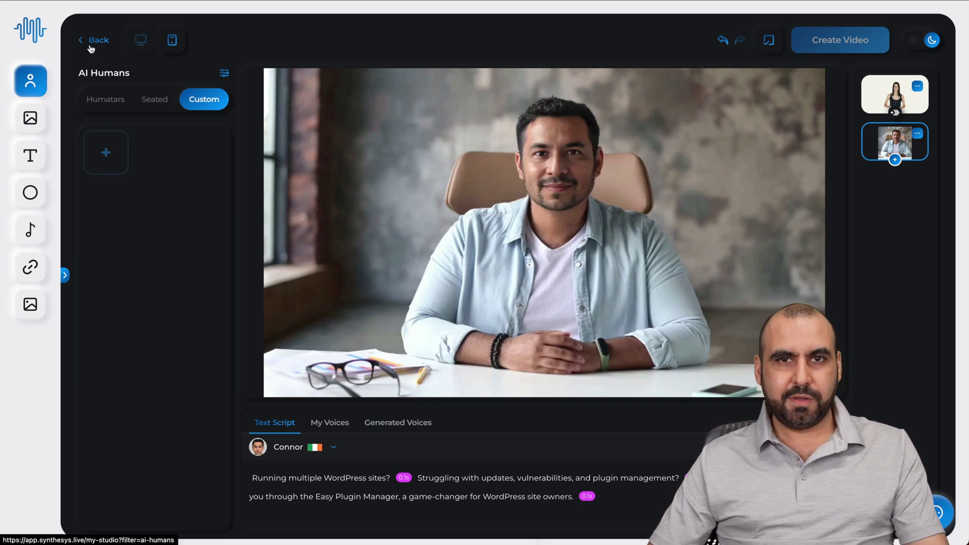
Open the My Video test project from My Studio, view it, and return to the project list.
left_click(90, 49)
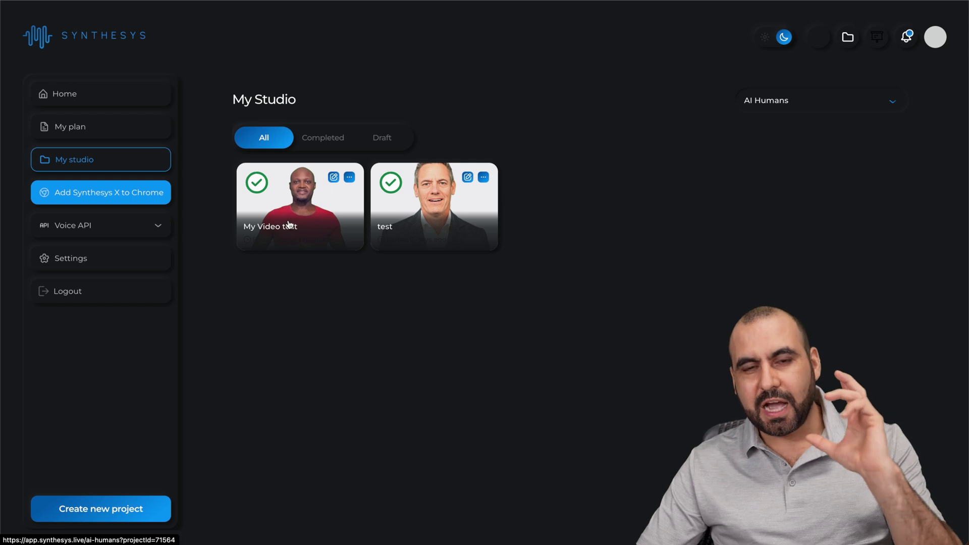
left_click(349, 176)
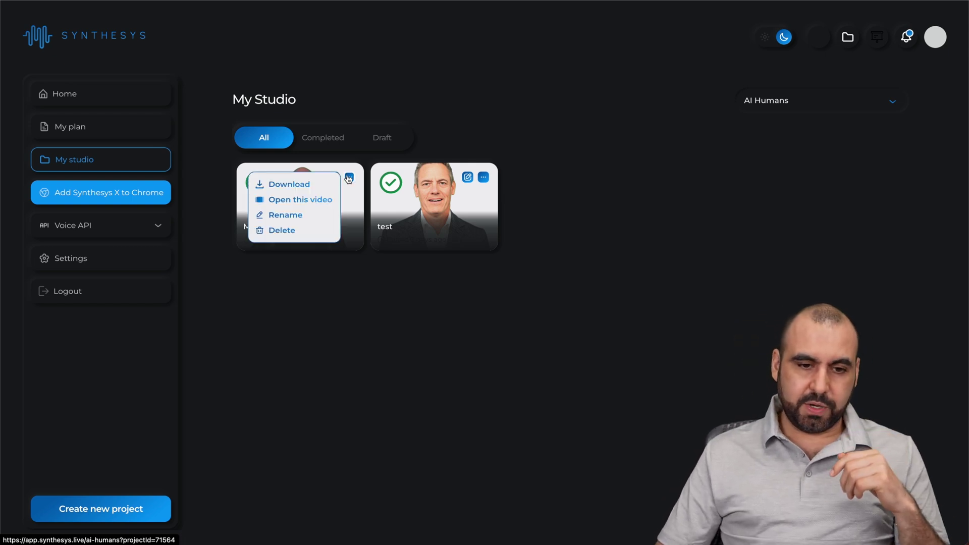
left_click(295, 202)
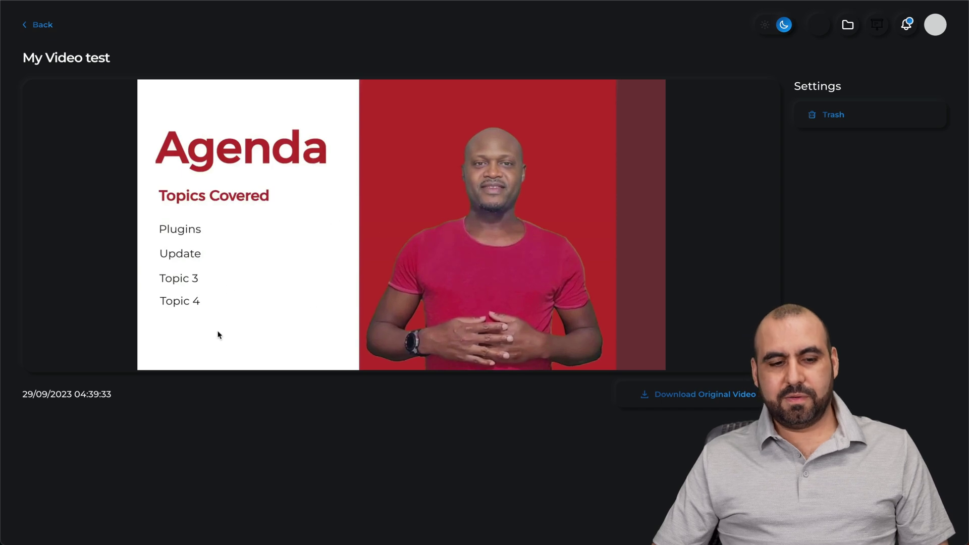
left_click(25, 30)
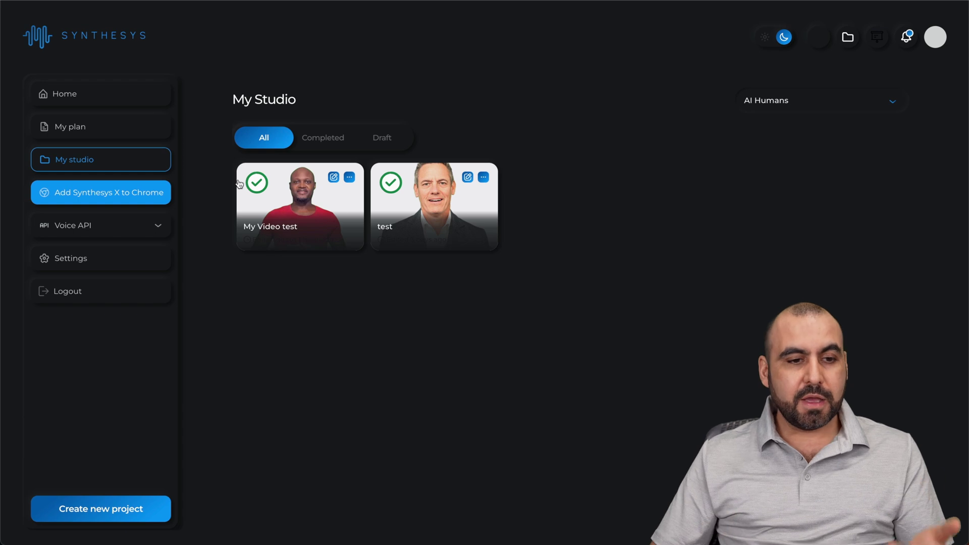
Return to the Home dashboard and enter the AI Images generator.
left_click(108, 91)
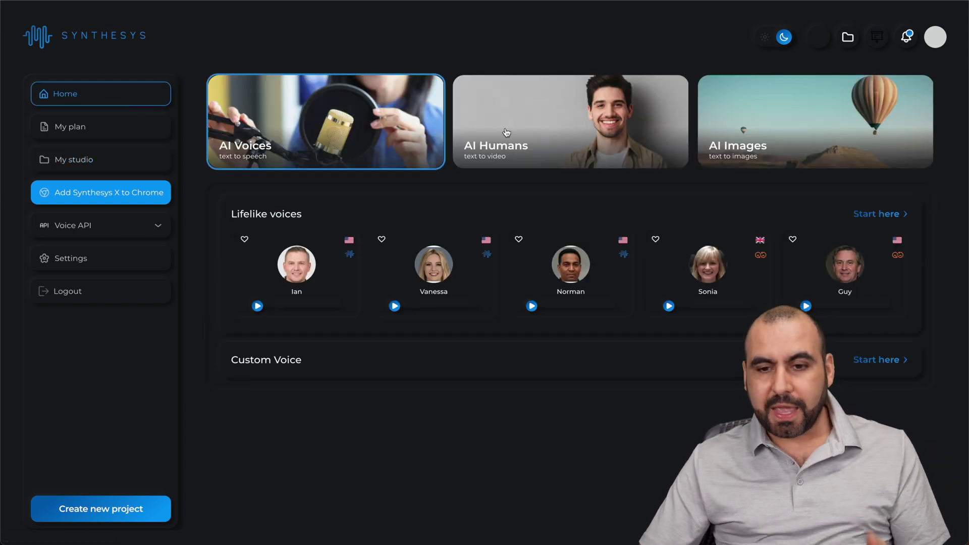
left_click(796, 149)
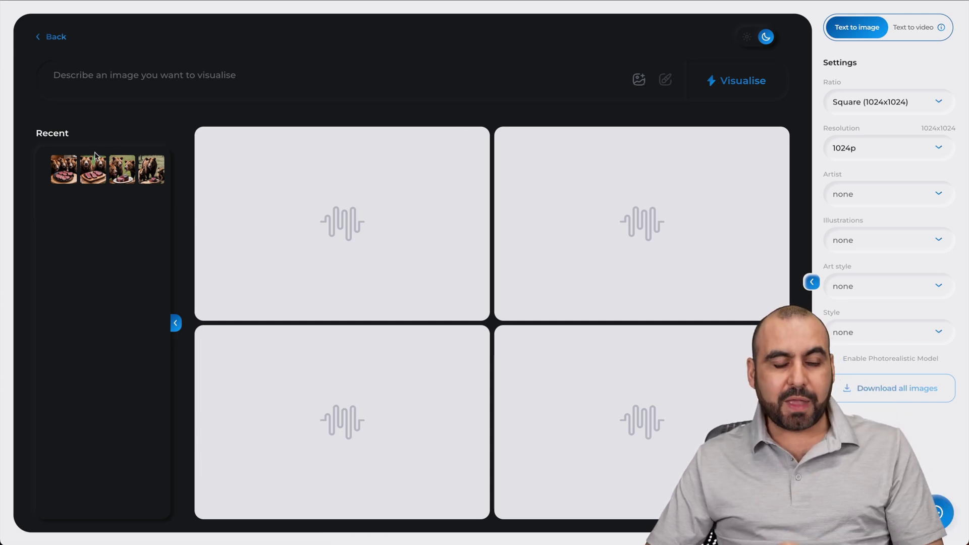
Preview each of the four Recent bear-and-steak images in turn, closing each preview.
left_click(62, 176)
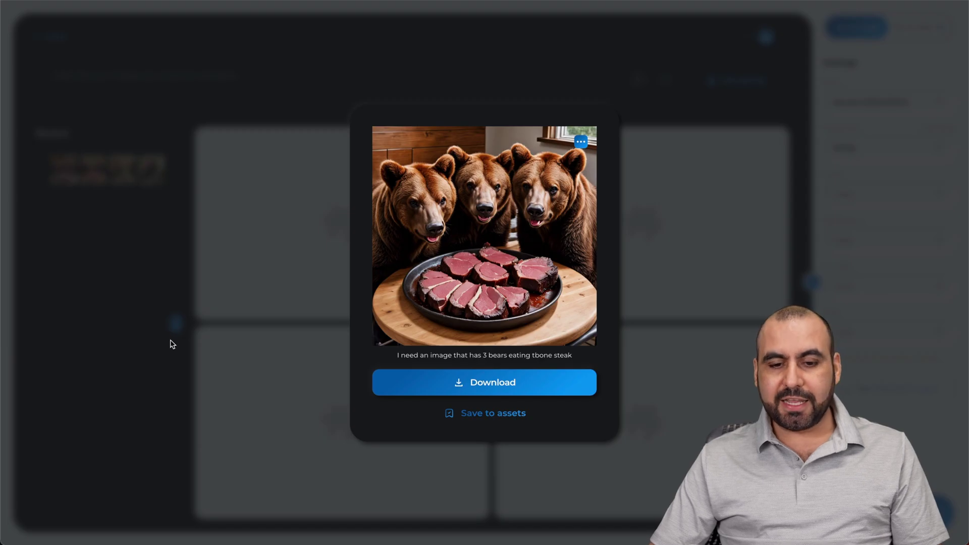
left_click(148, 234)
left_click(93, 163)
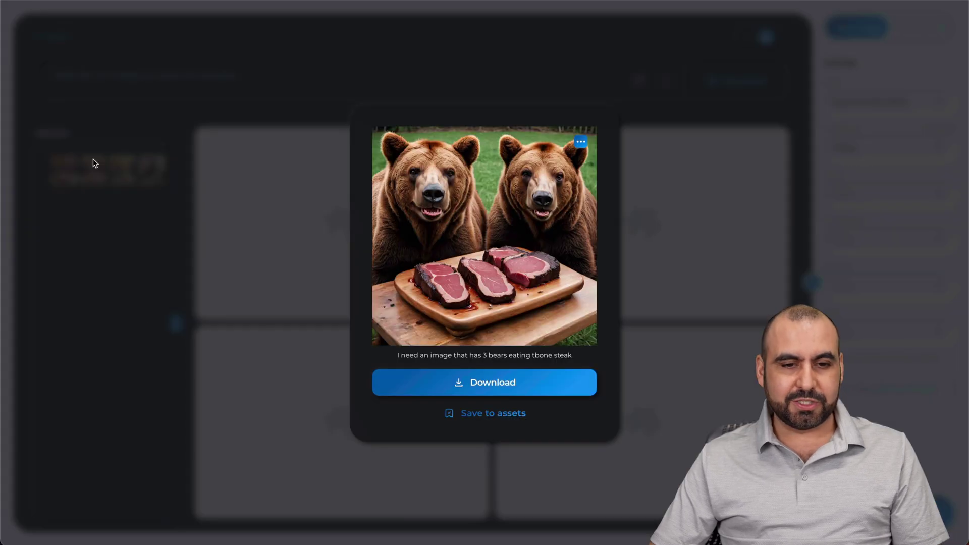
left_click(114, 210)
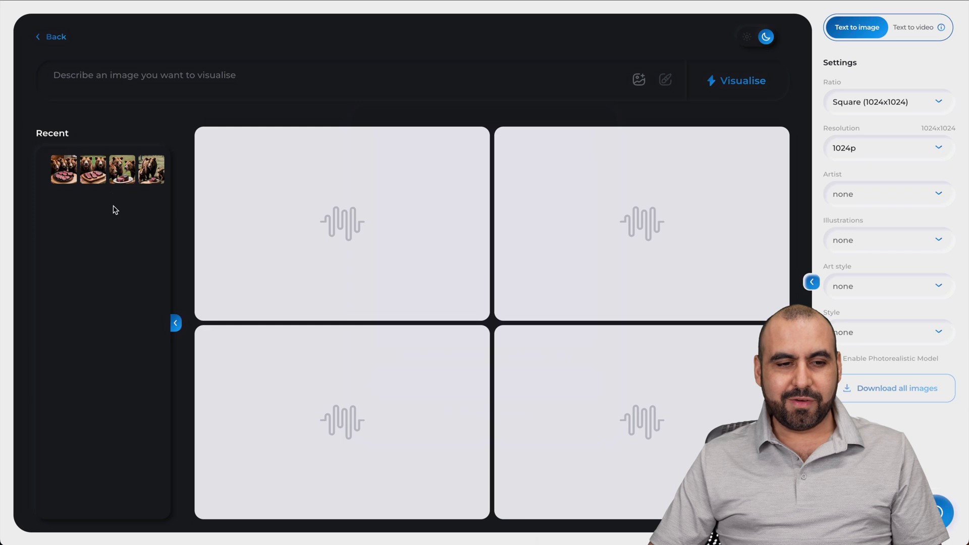
left_click(115, 159)
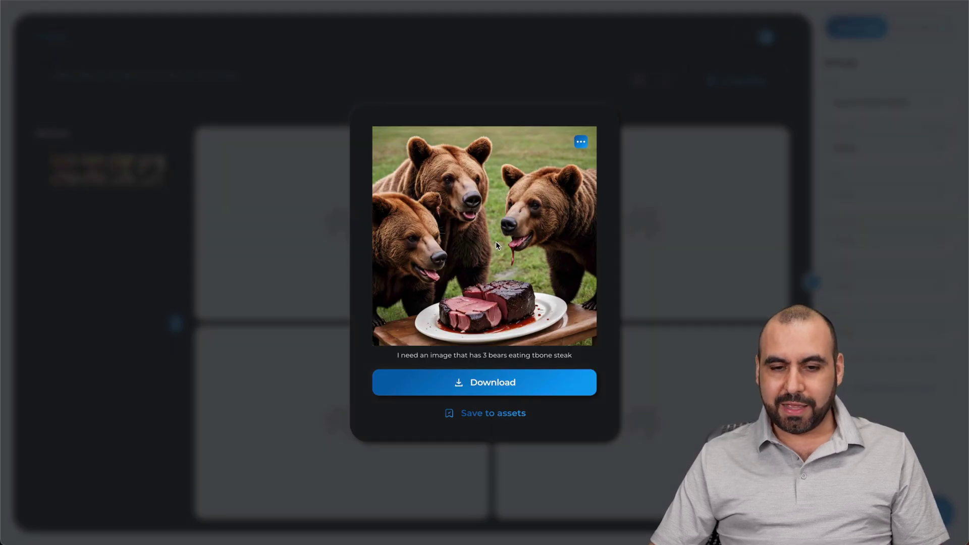
left_click(100, 220)
left_click(151, 178)
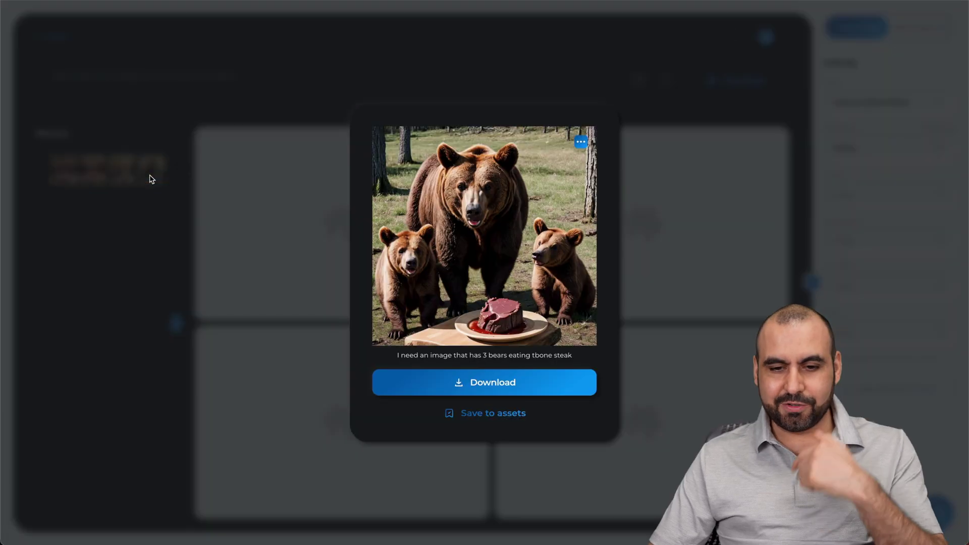
left_click(152, 229)
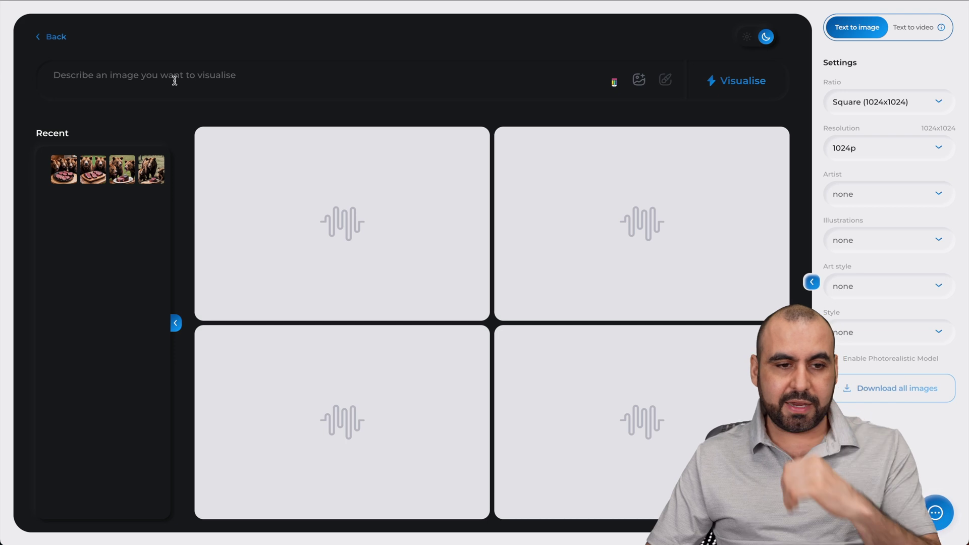
type("3 yachts crossing a wide river with a forest on the left and a beach on the right")
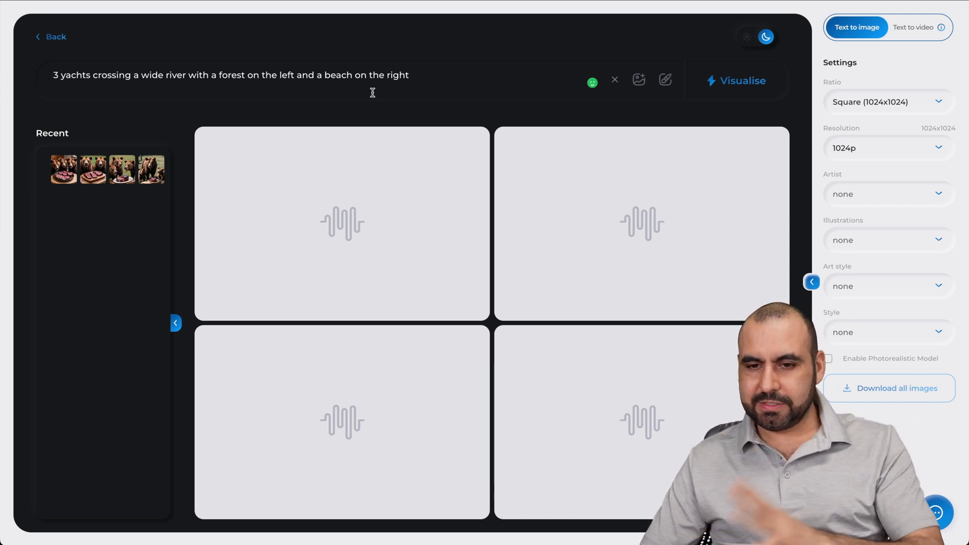
Visualise the yacht prompt into four river images, previewing a Recent bear image while waiting.
left_click(742, 80)
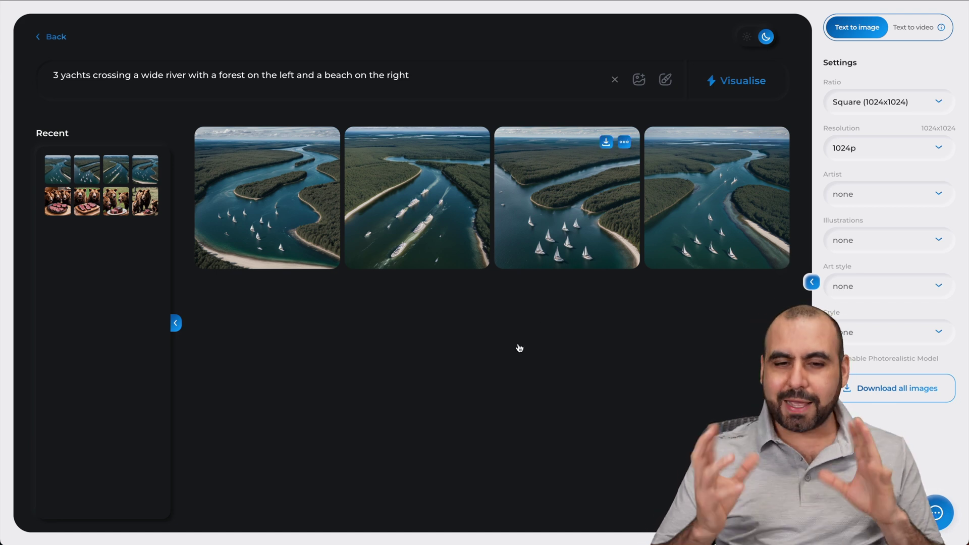
left_click(59, 206)
left_click(59, 206)
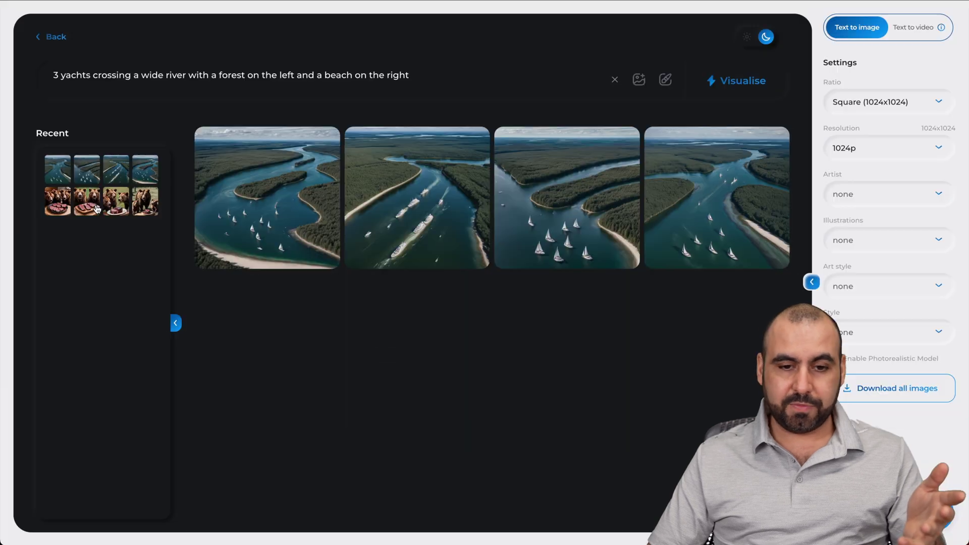
left_click(116, 205)
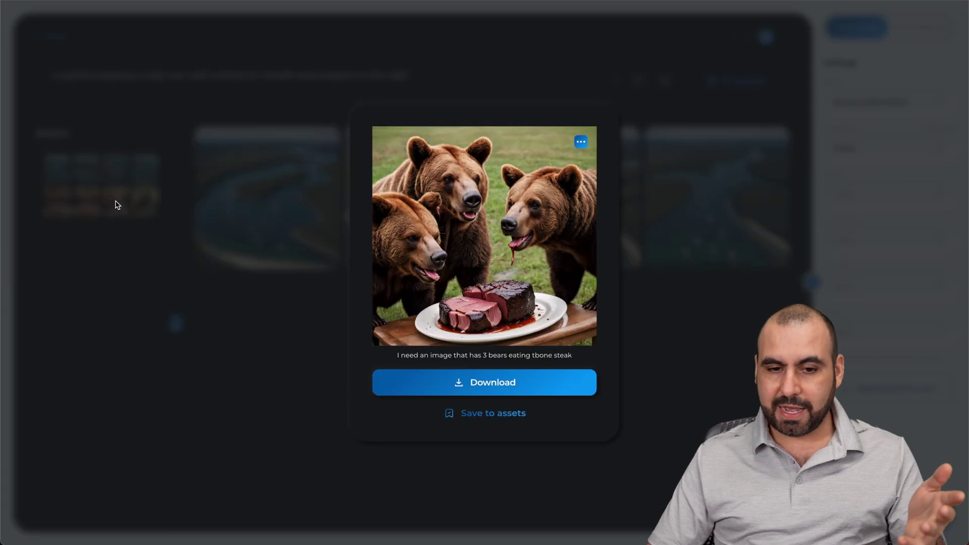
left_click(331, 255)
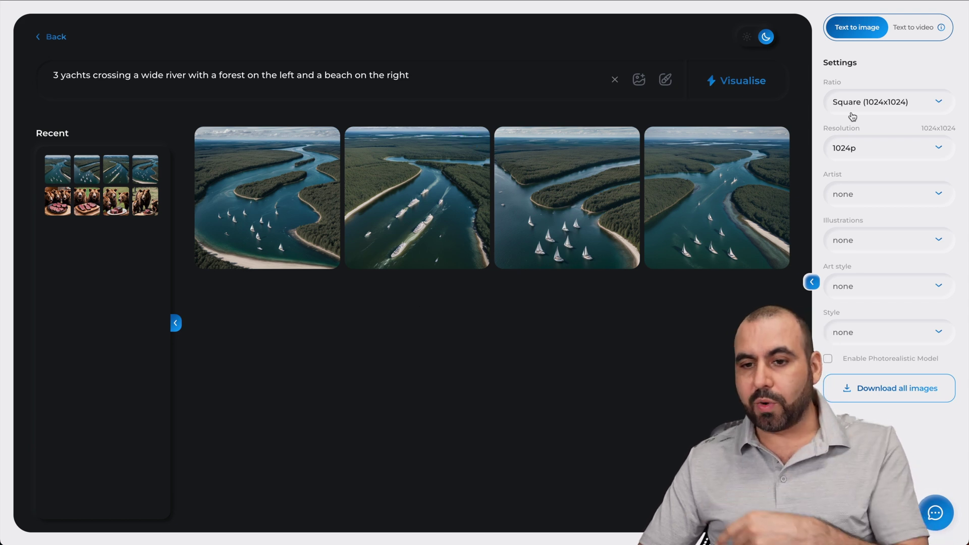
Review the Ratio, Resolution and Artist style options, leaving all at defaults.
left_click(900, 107)
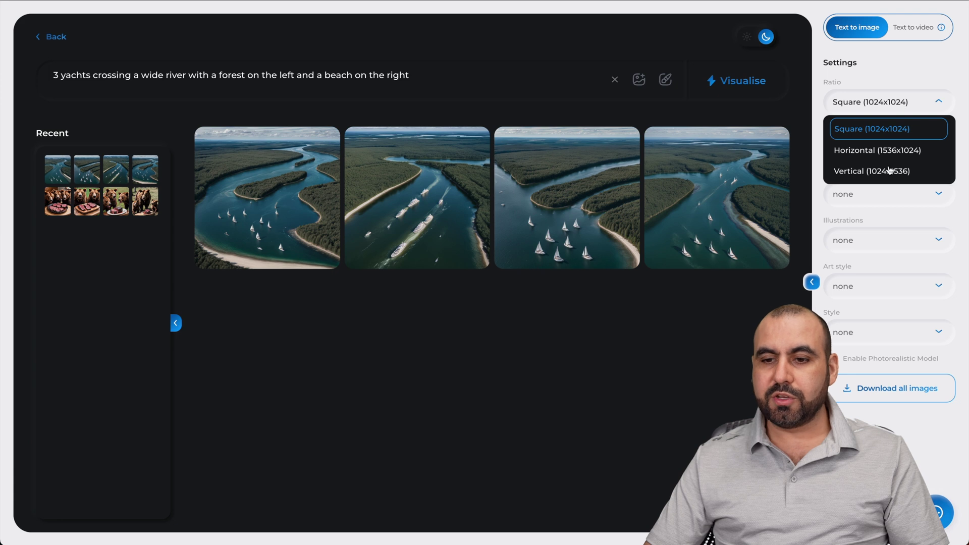
left_click(816, 101)
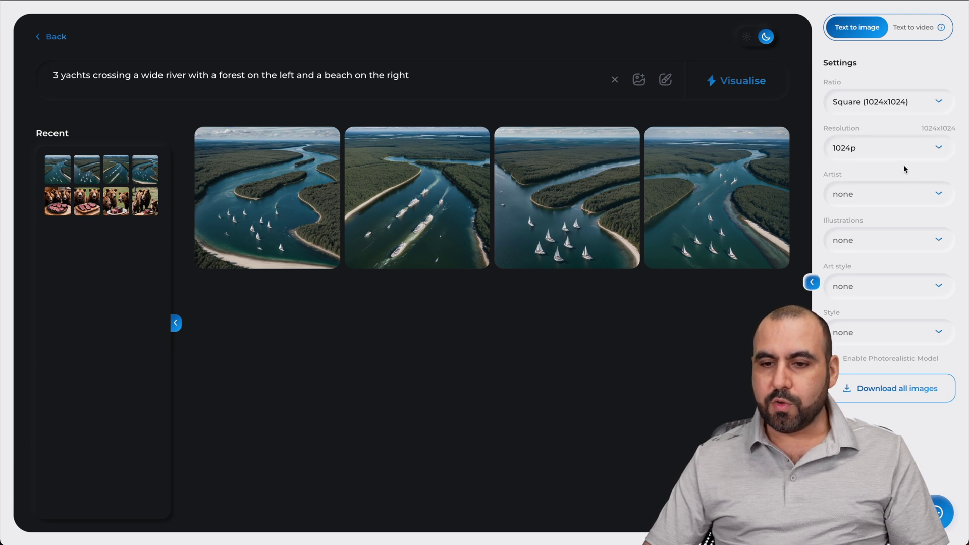
left_click(884, 153)
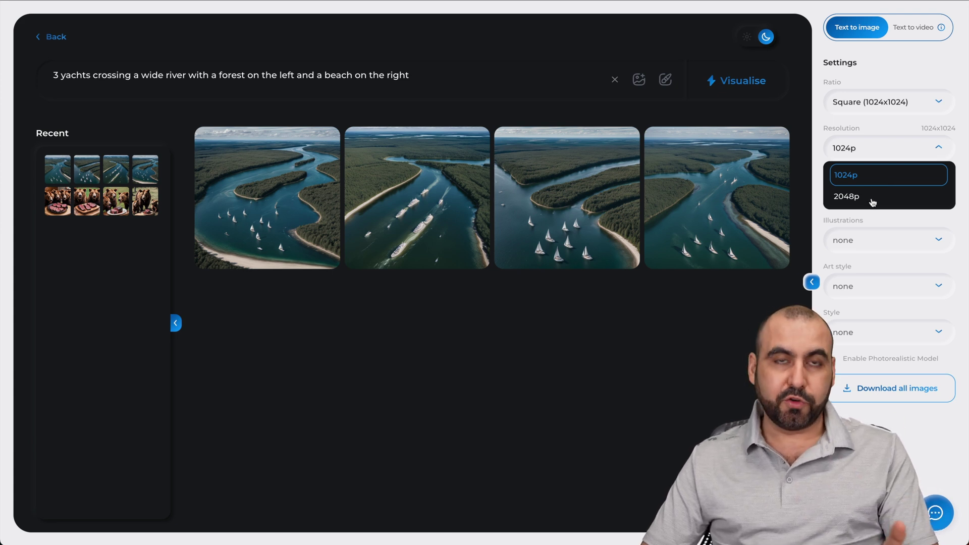
left_click(830, 219)
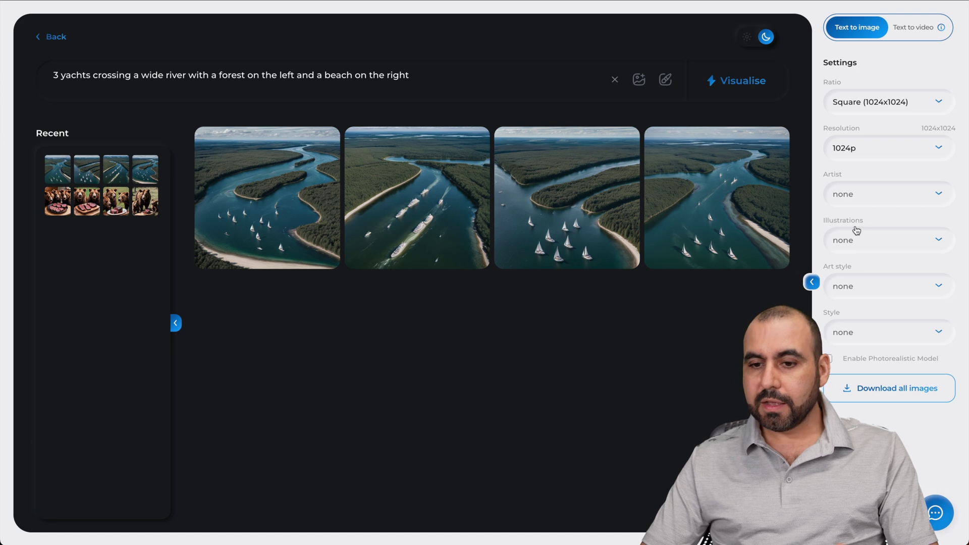
left_click(863, 195)
scroll(847, 270, "down", 2)
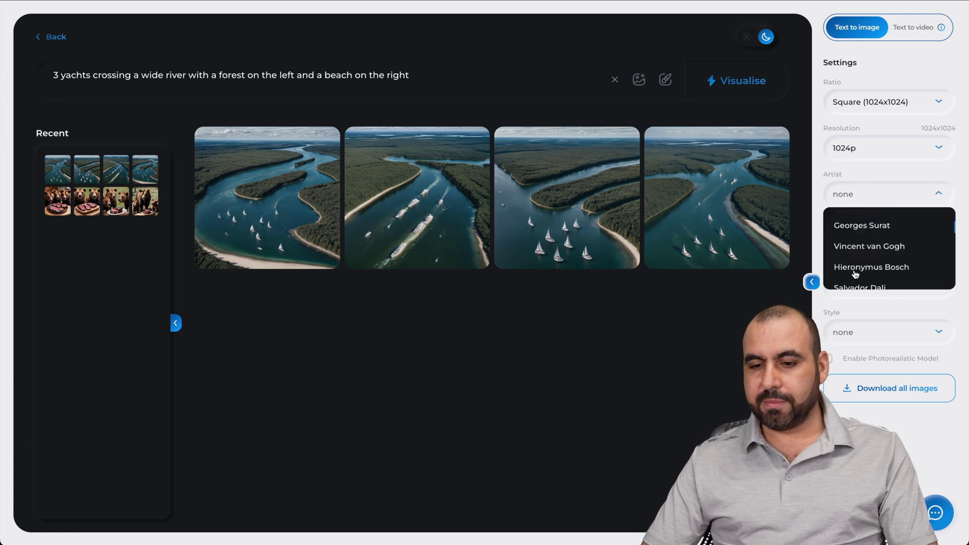
scroll(853, 274, "down", 3)
scroll(852, 274, "down", 3)
left_click(818, 195)
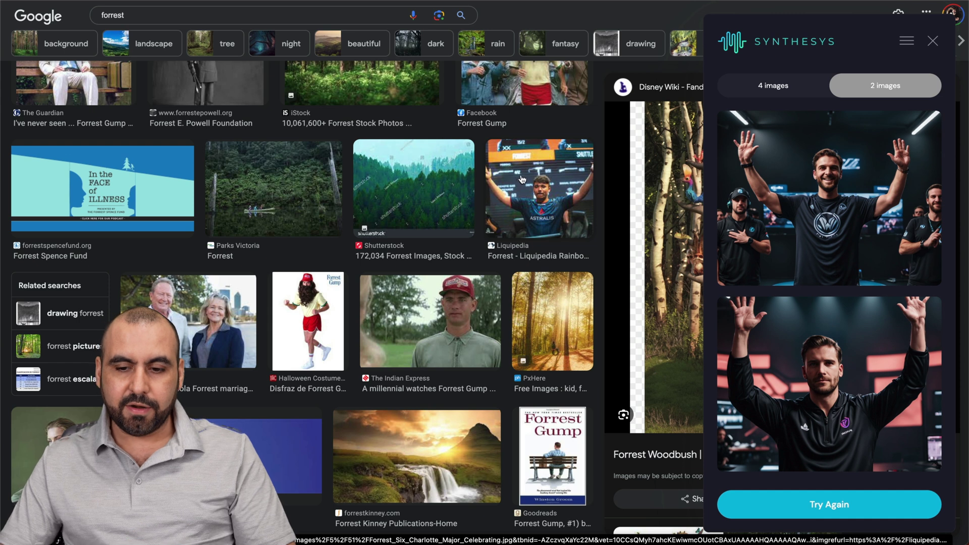
scroll(530, 227, "down", 1)
scroll(530, 227, "up", 2)
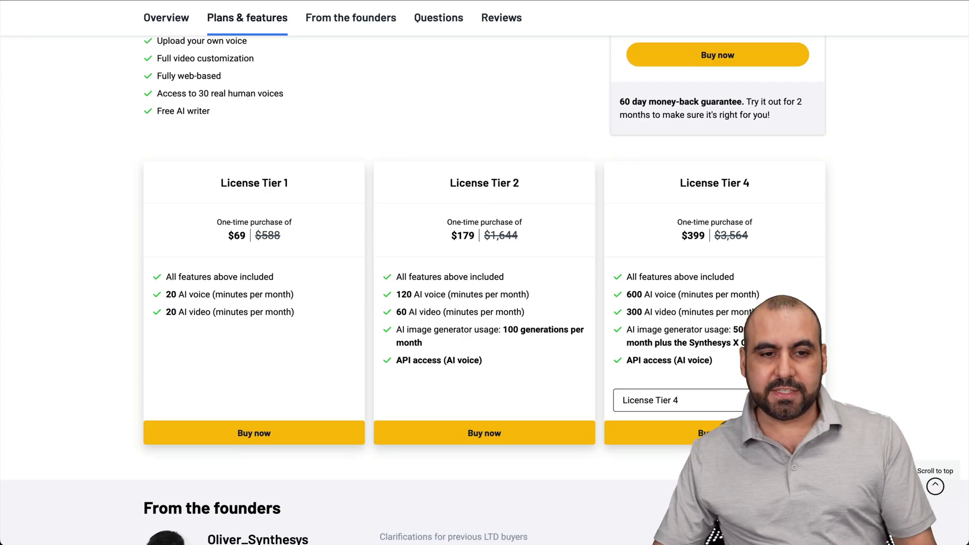
scroll(377, 139, "up", 2)
scroll(377, 140, "up", 10)
scroll(377, 139, "up", 6)
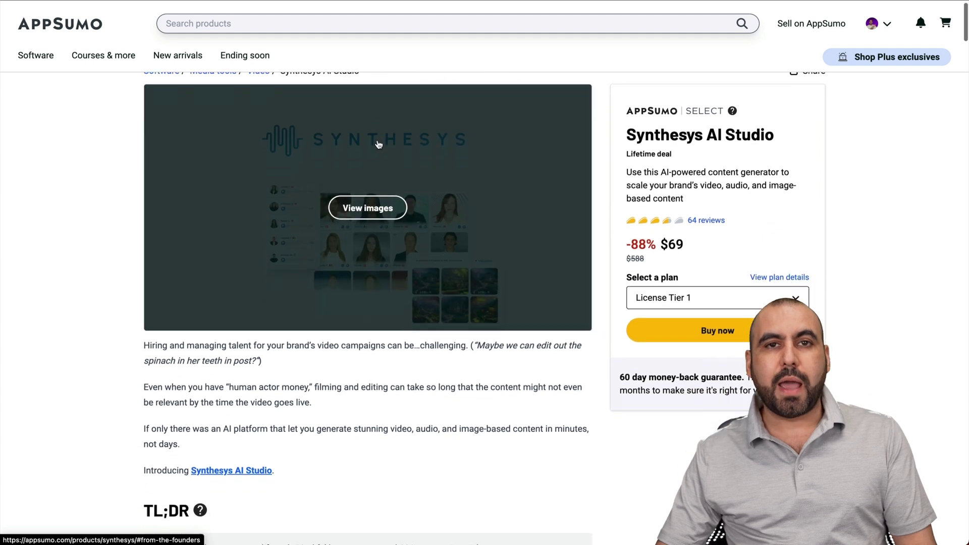
scroll(377, 144, "down", 1)
scroll(377, 143, "up", 2)
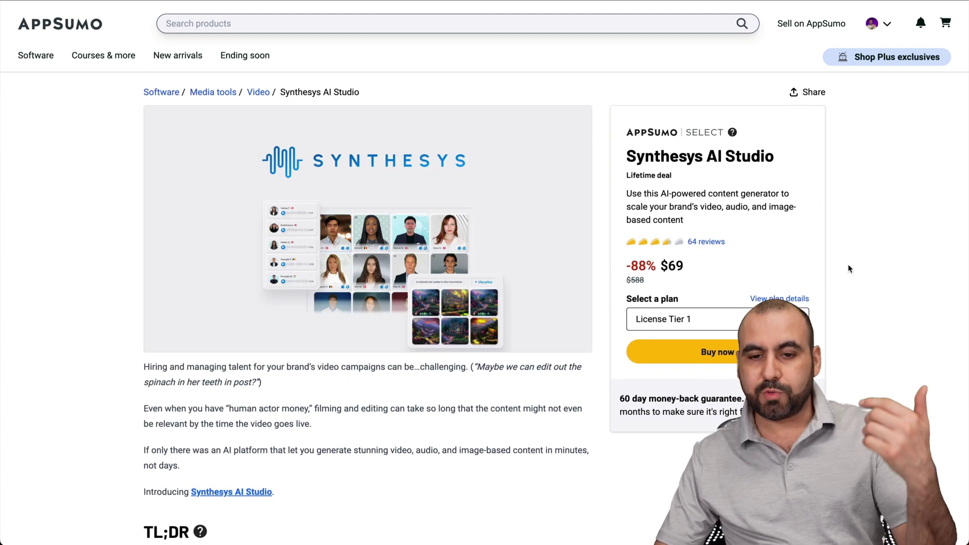